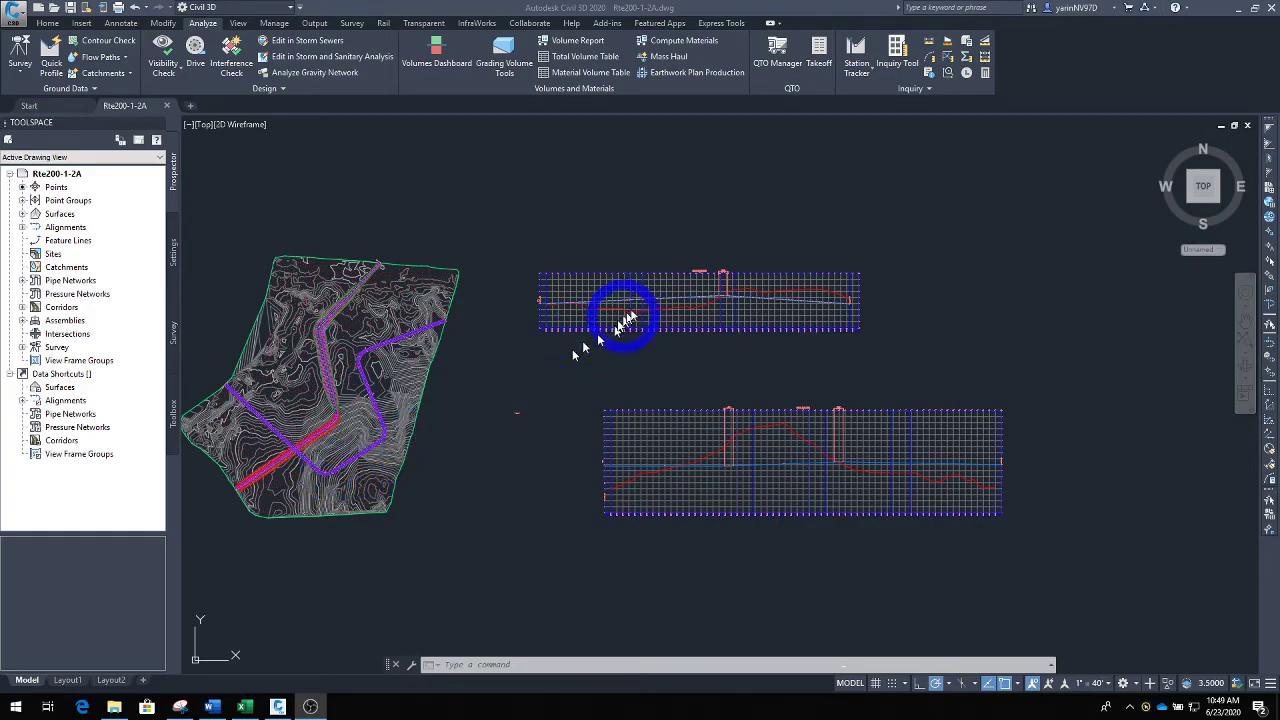
# Step: Expand Corridors in Prospector and open the Properties of Corridor - (1)
pyautogui.scroll(5, 633, 316)
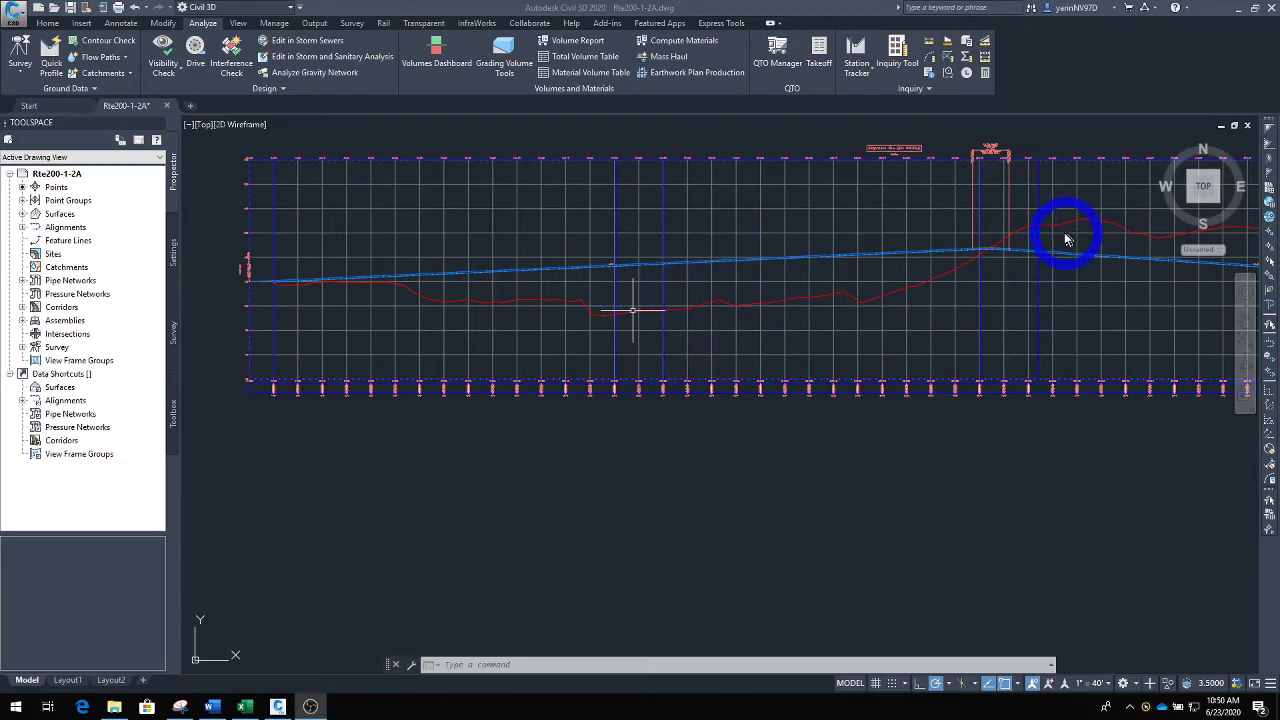
pyautogui.scroll(-5, 833, 300)
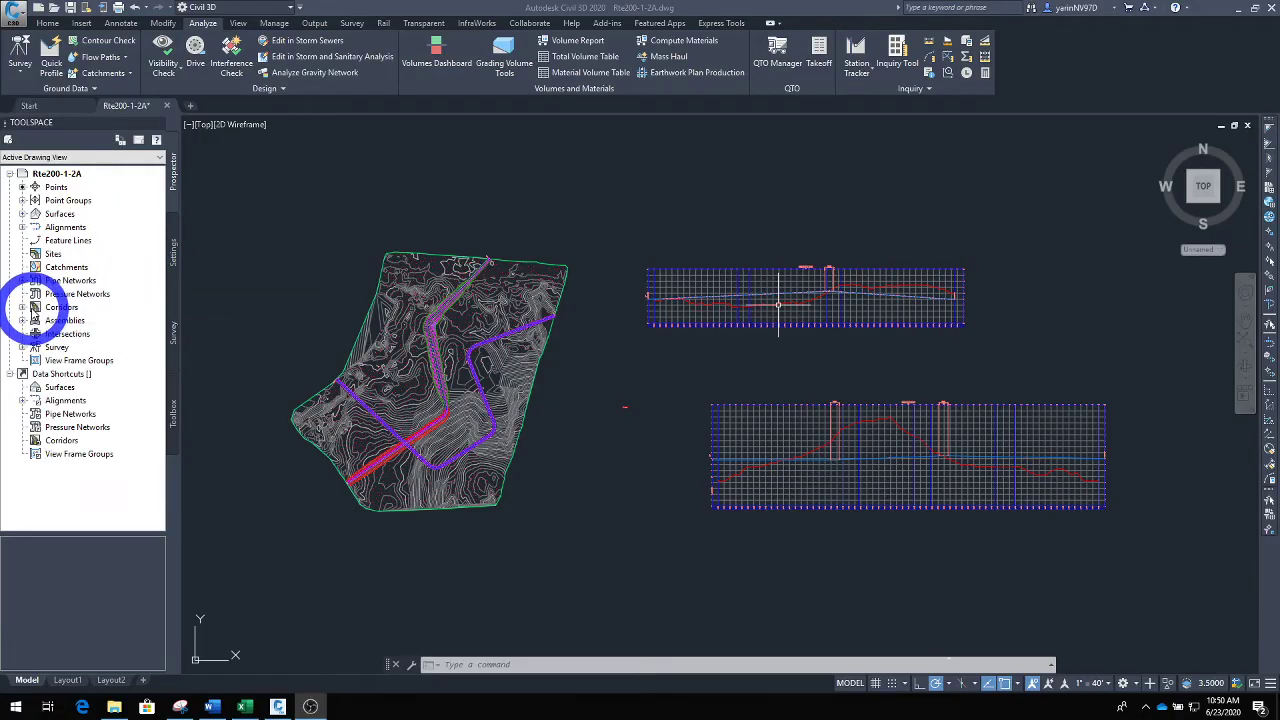
pyautogui.click(23, 308)
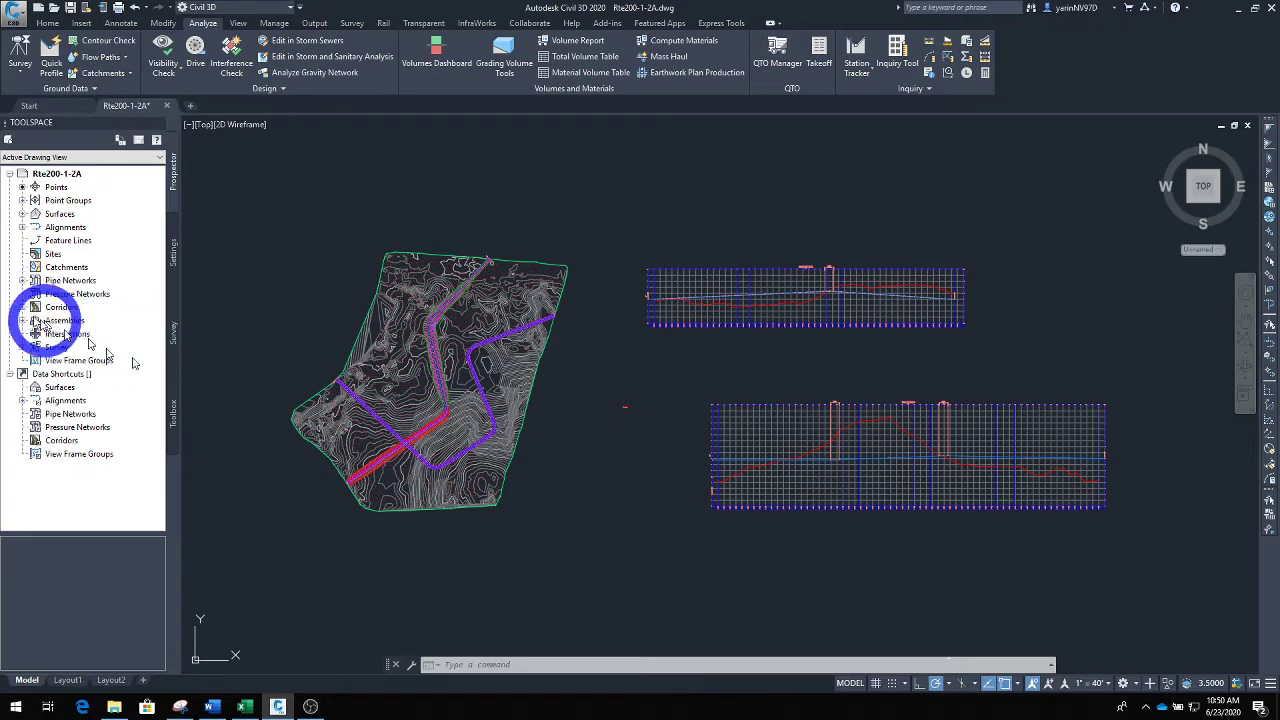
pyautogui.click(23, 308)
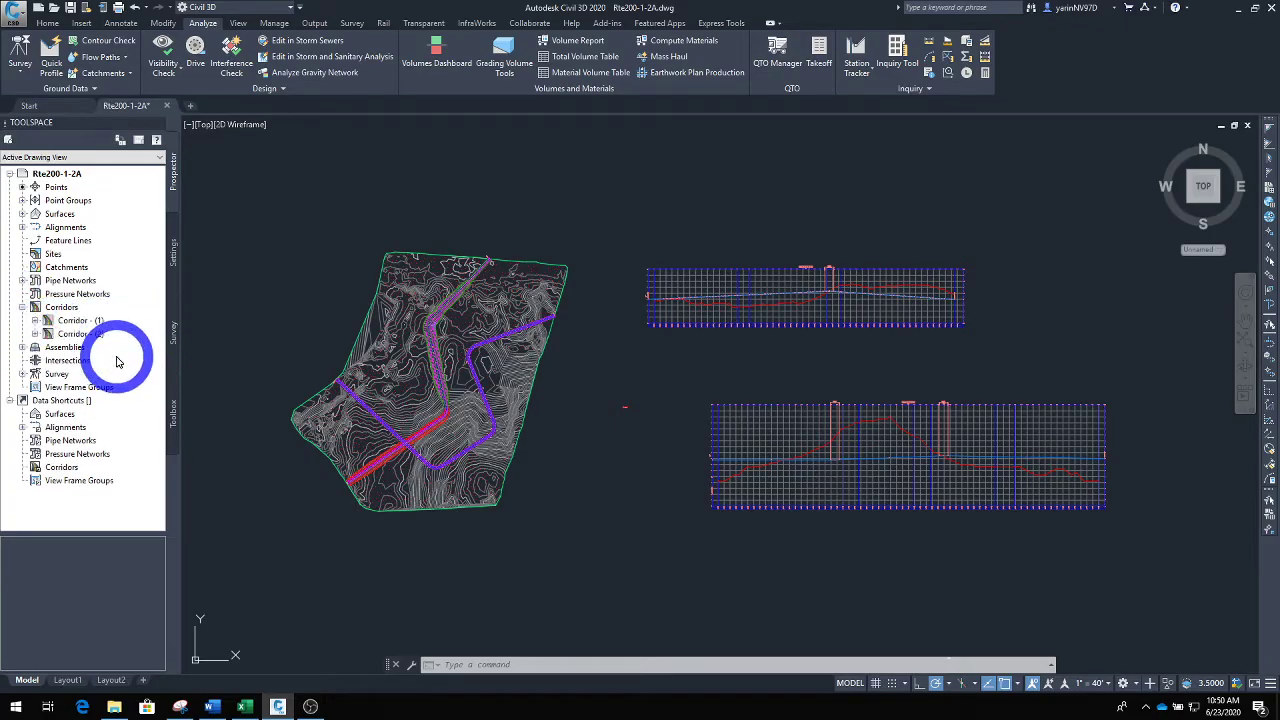
pyautogui.click(76, 321)
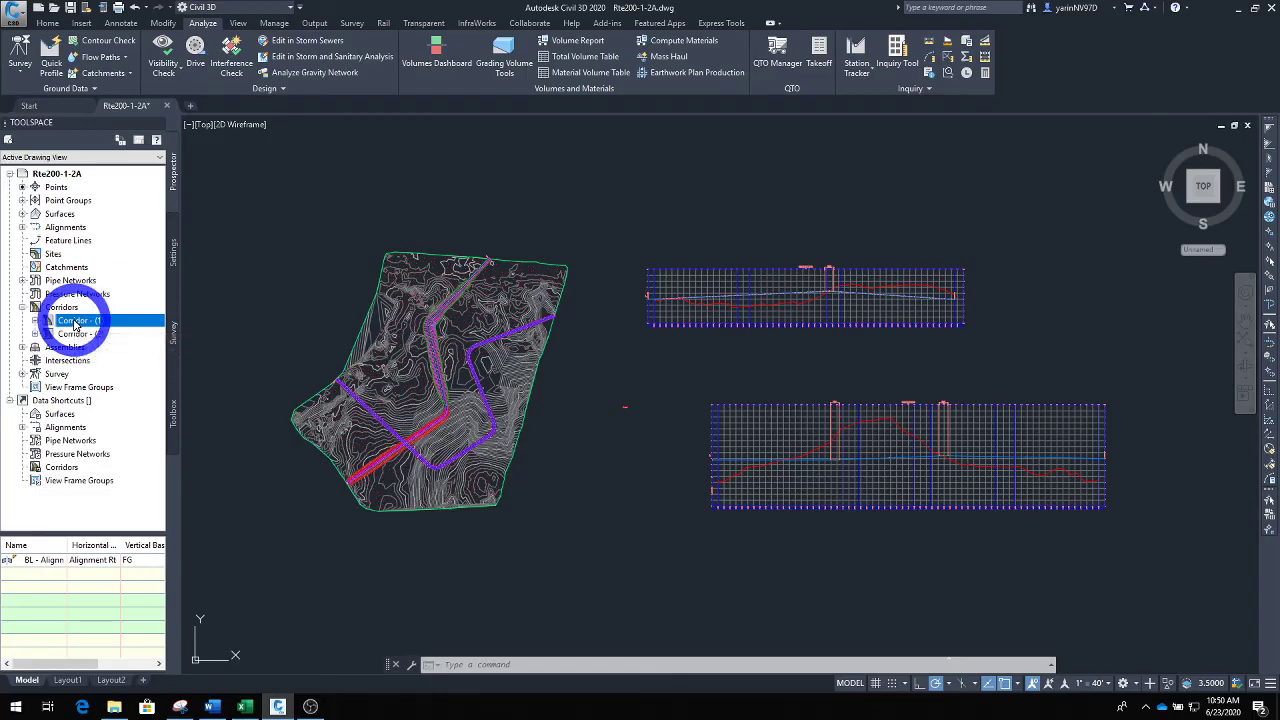
pyautogui.rightClick(73, 323)
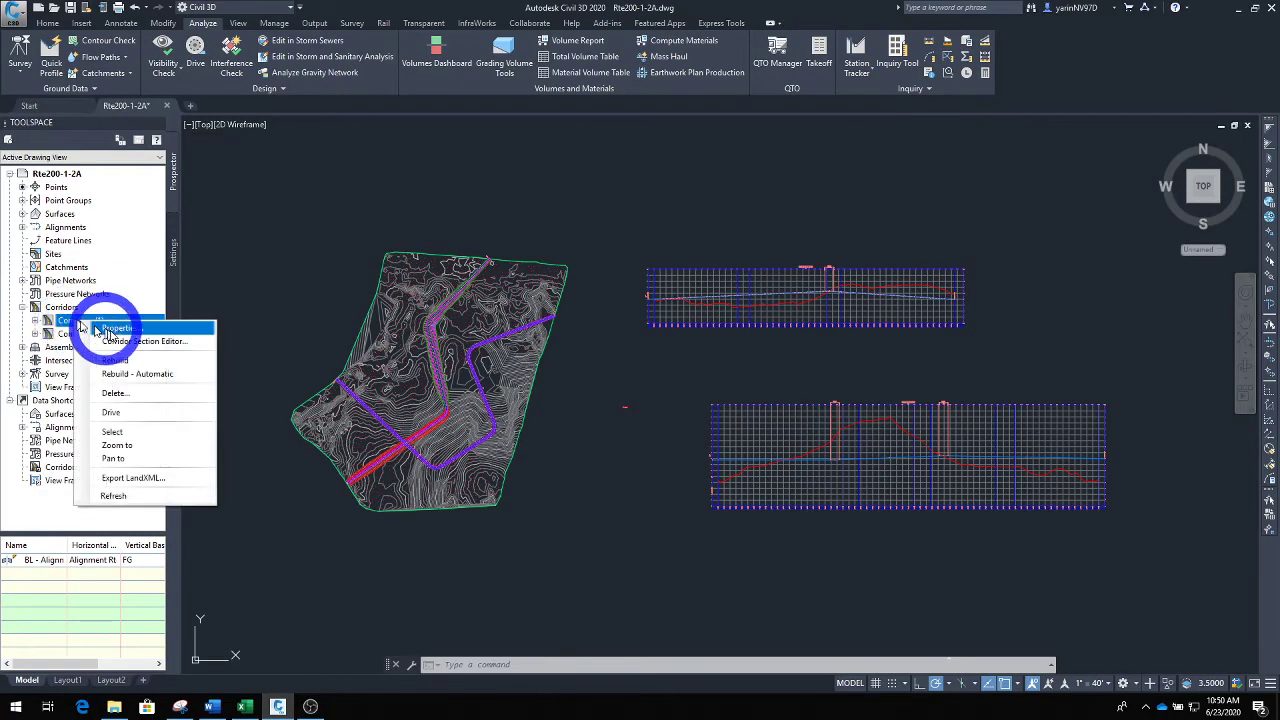
pyautogui.click(122, 330)
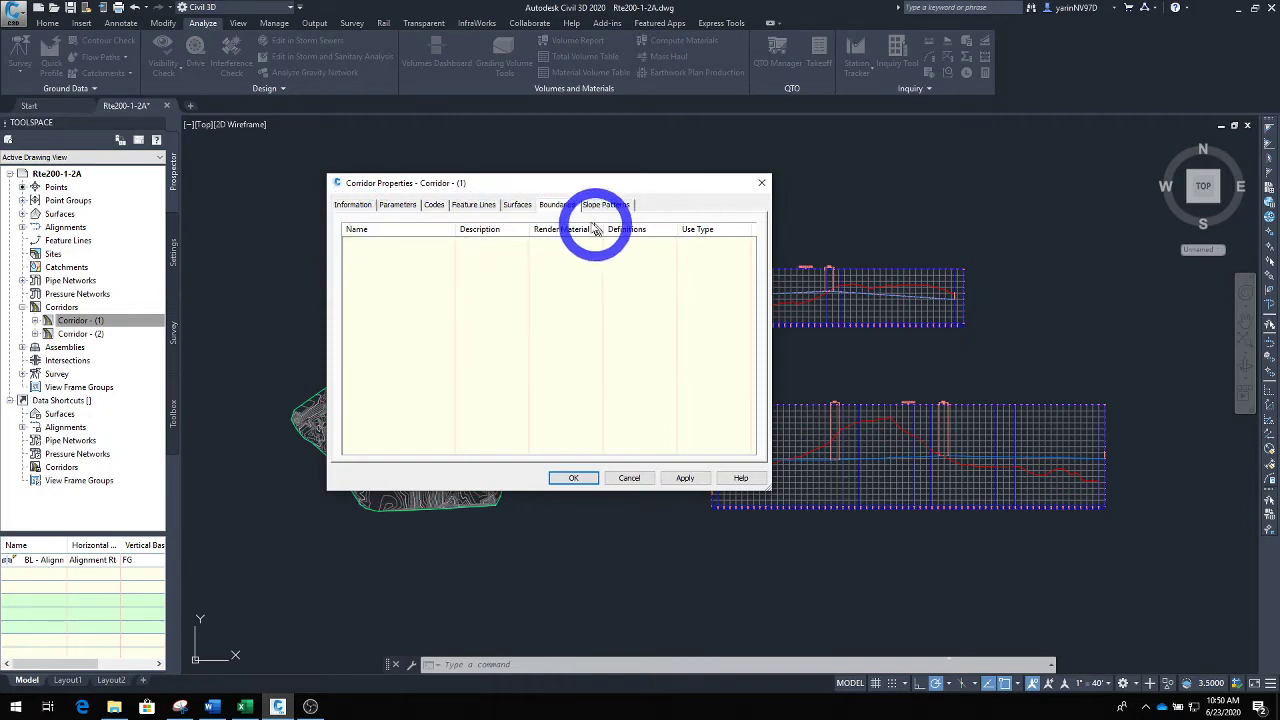
# Step: Create a corridor surface for Corridor - (1) from Top links, then go to Boundaries
pyautogui.click(517, 205)
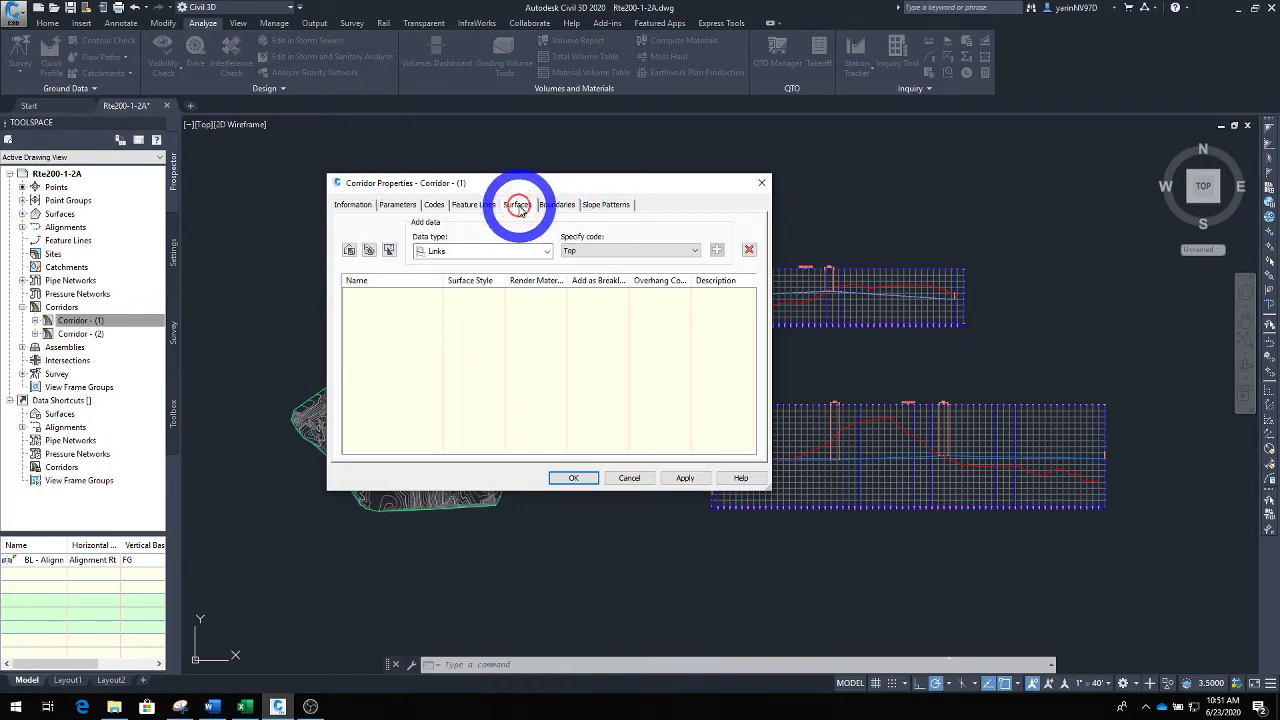
pyautogui.click(350, 252)
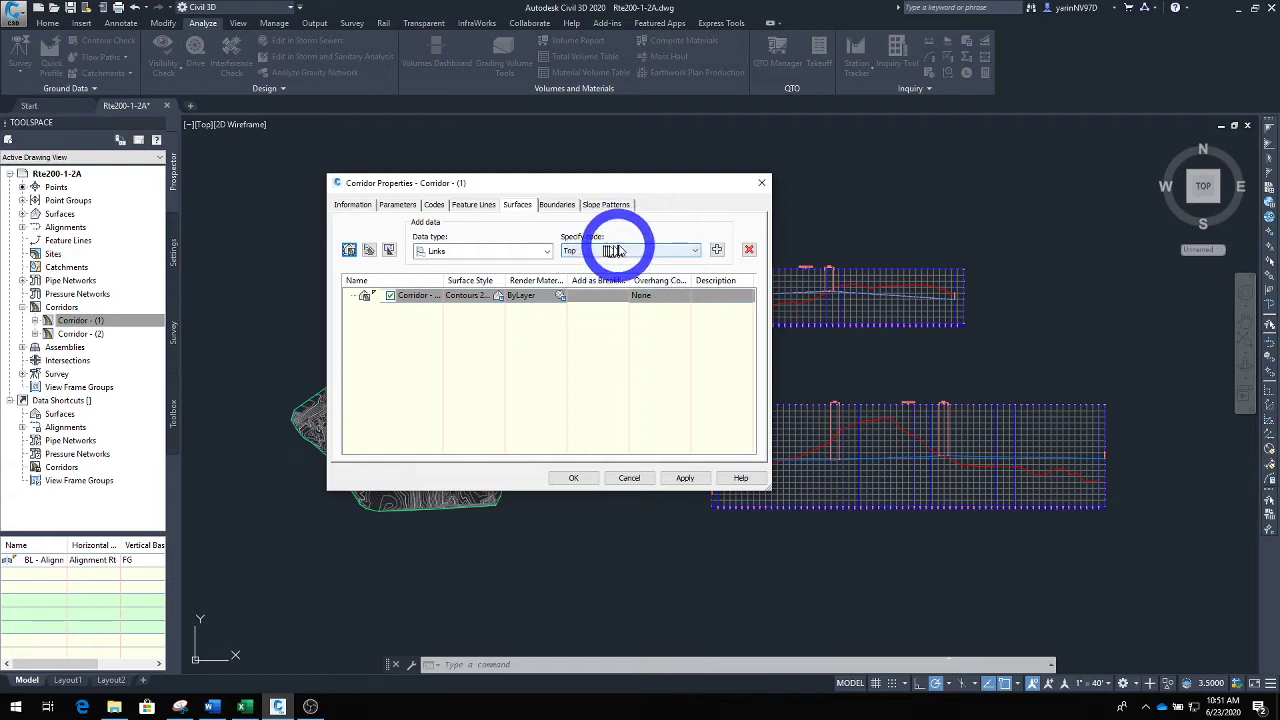
pyautogui.click(695, 251)
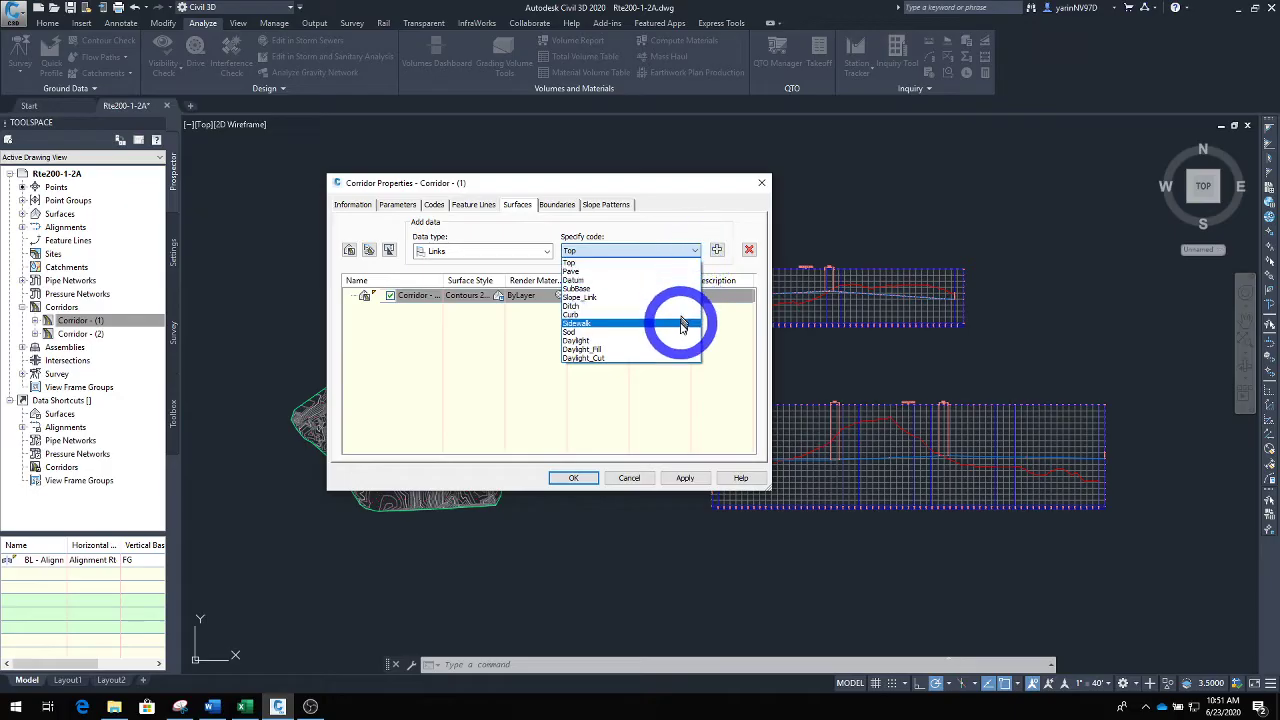
pyautogui.click(682, 263)
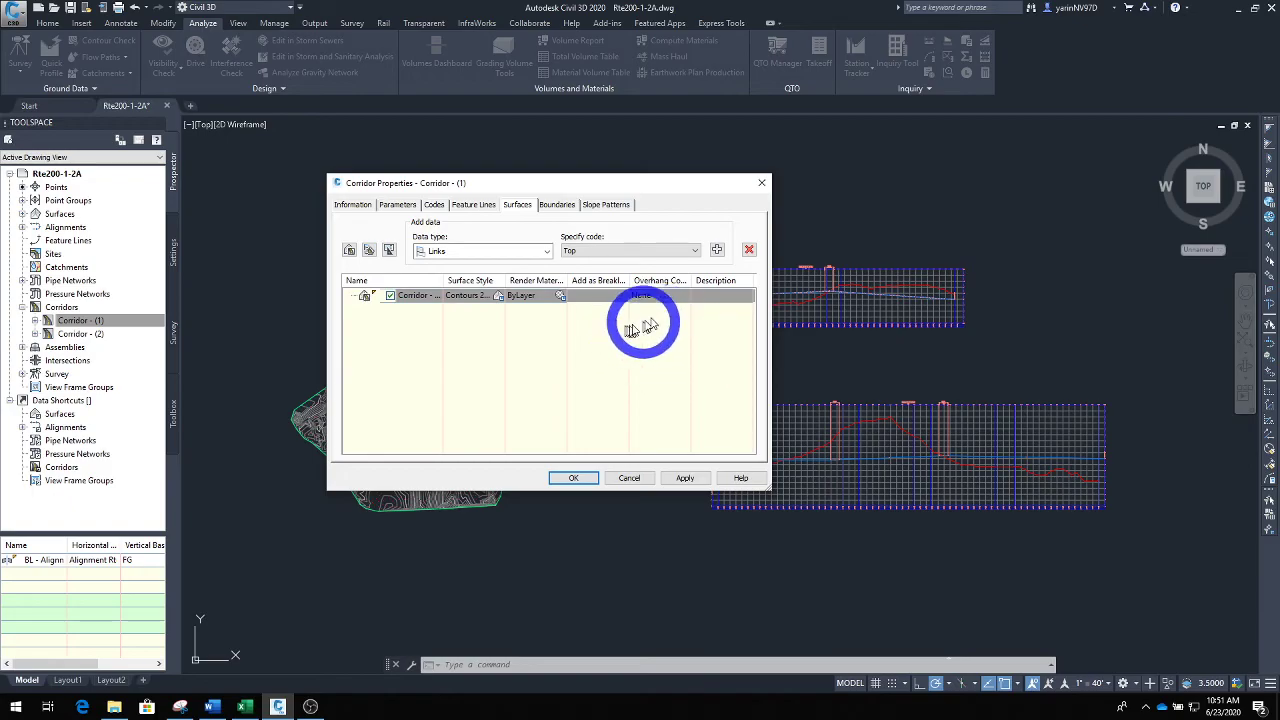
pyautogui.click(717, 250)
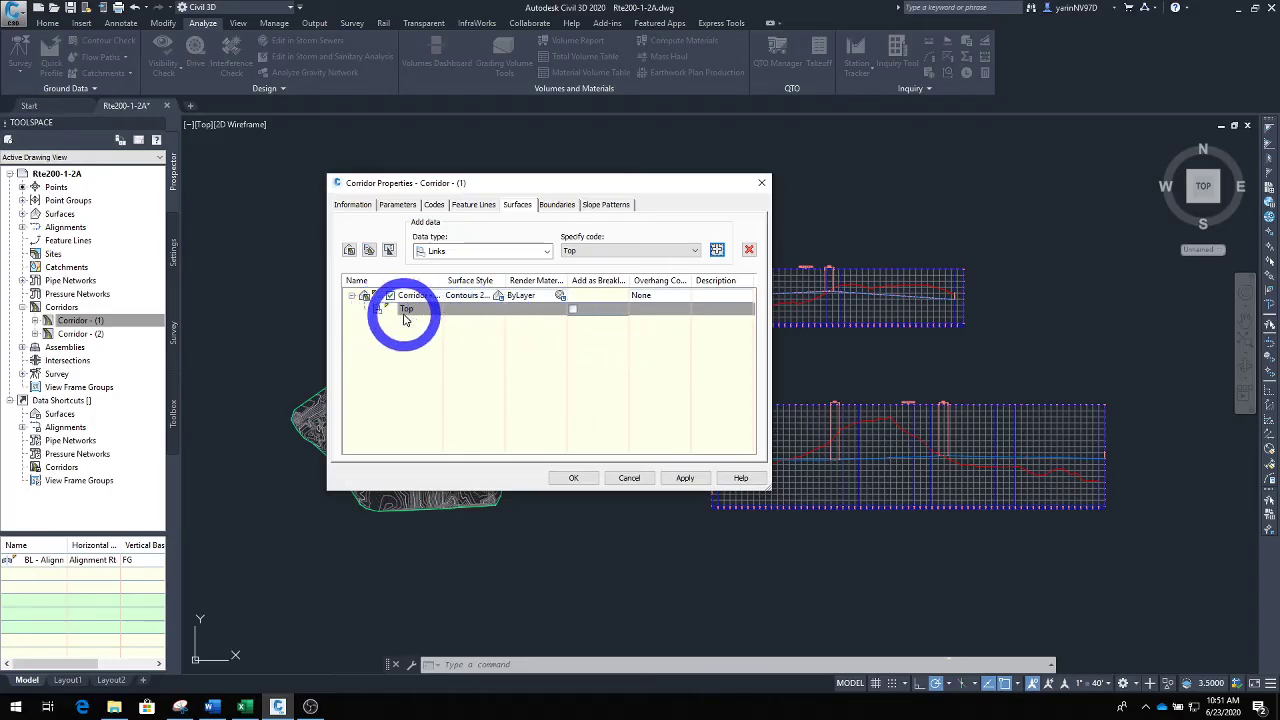
pyautogui.moveTo(405, 320); pyautogui.dragTo(603, 323)
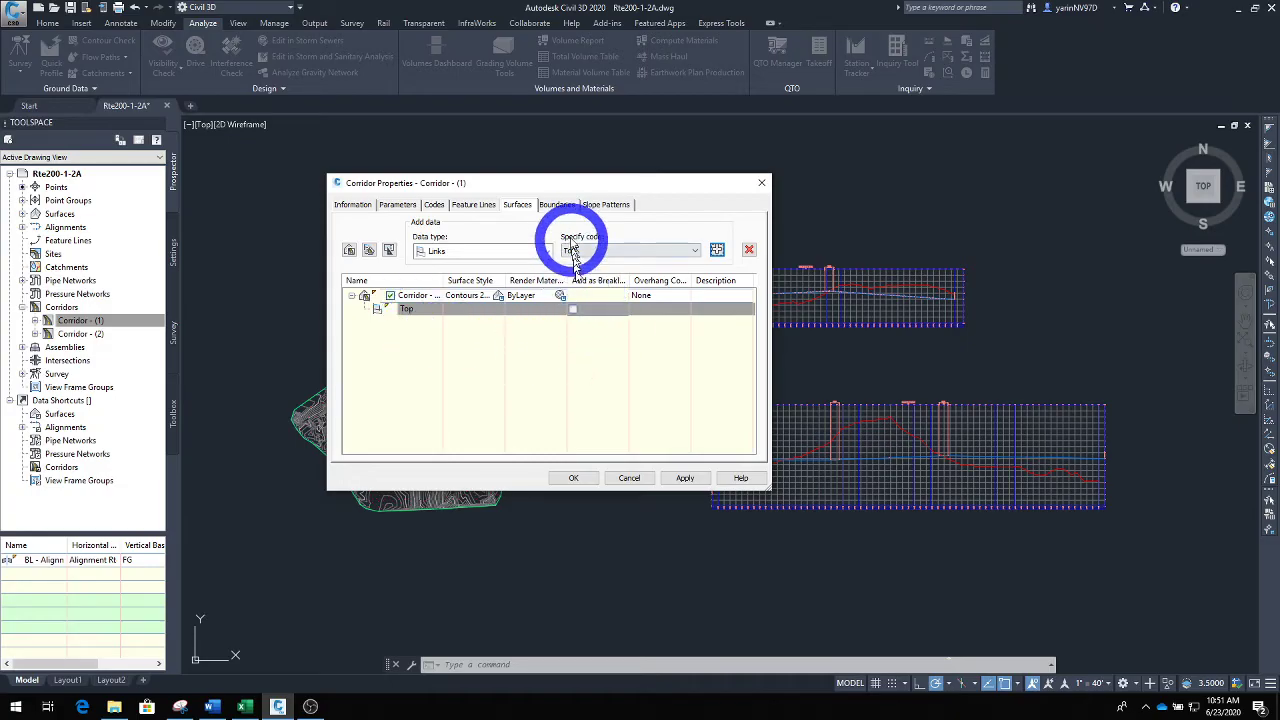
pyautogui.click(558, 207)
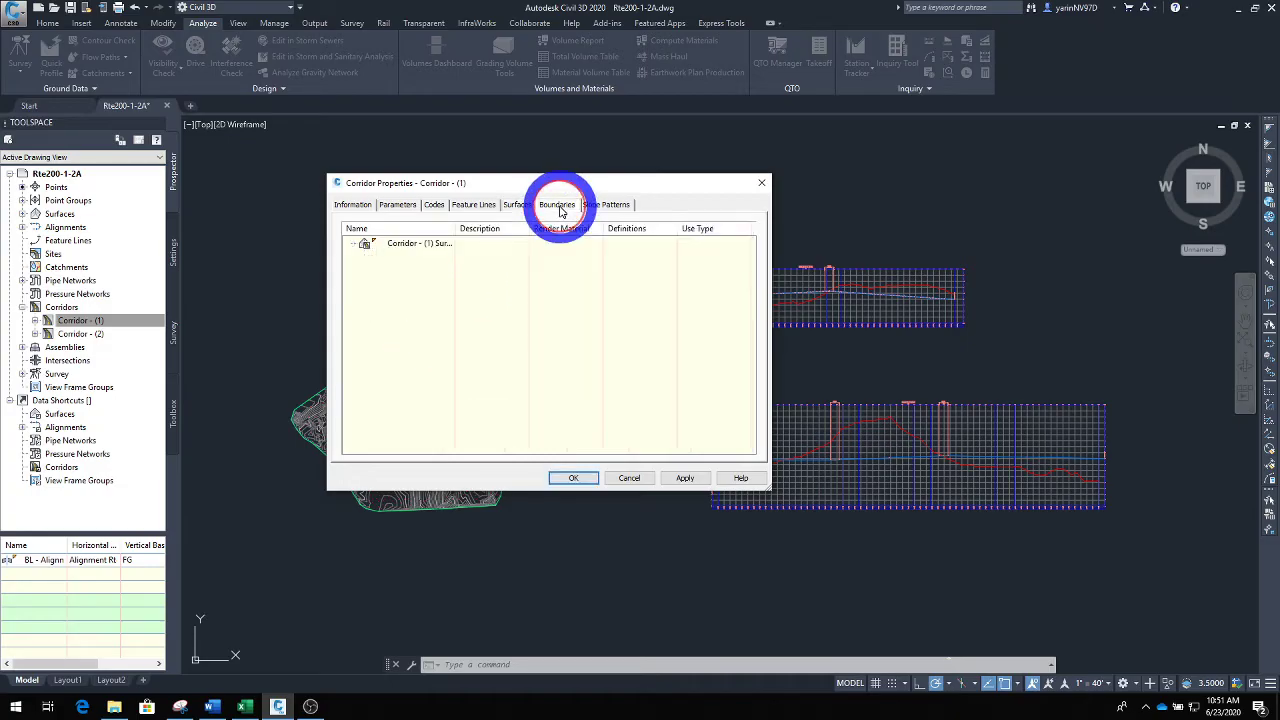
pyautogui.click(399, 248)
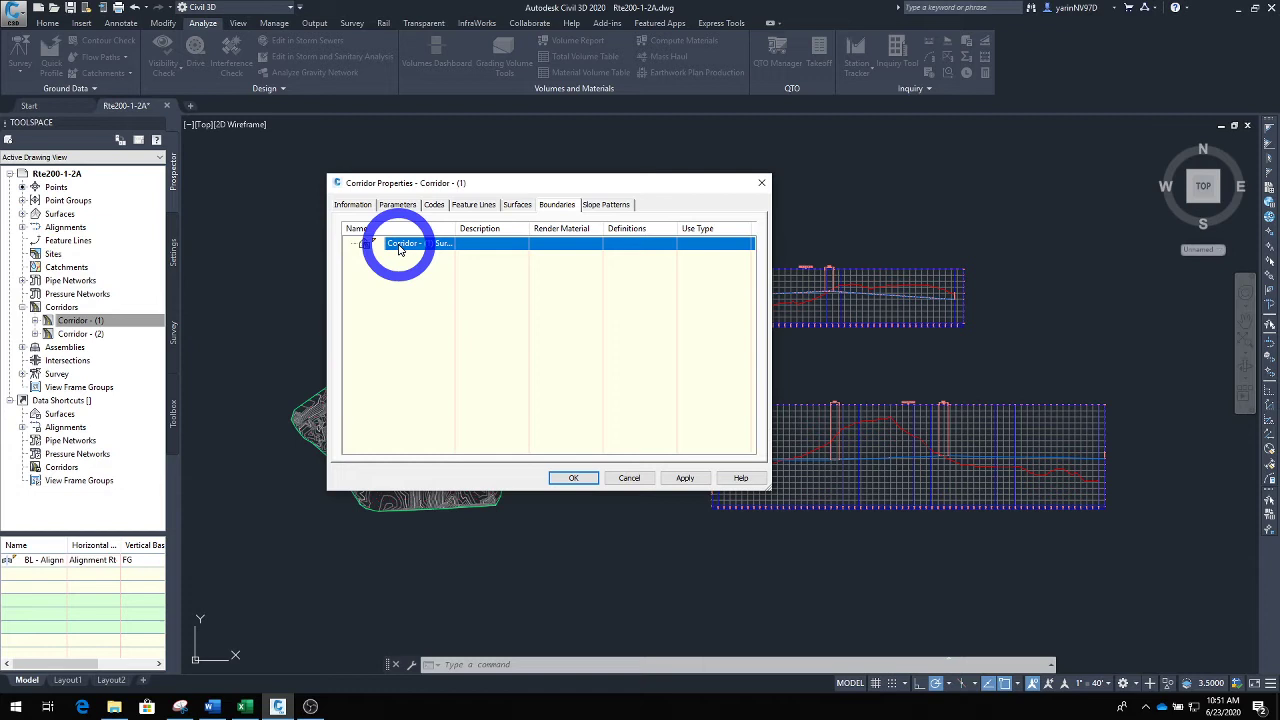
pyautogui.rightClick(399, 248)
pyautogui.moveTo(451, 269)
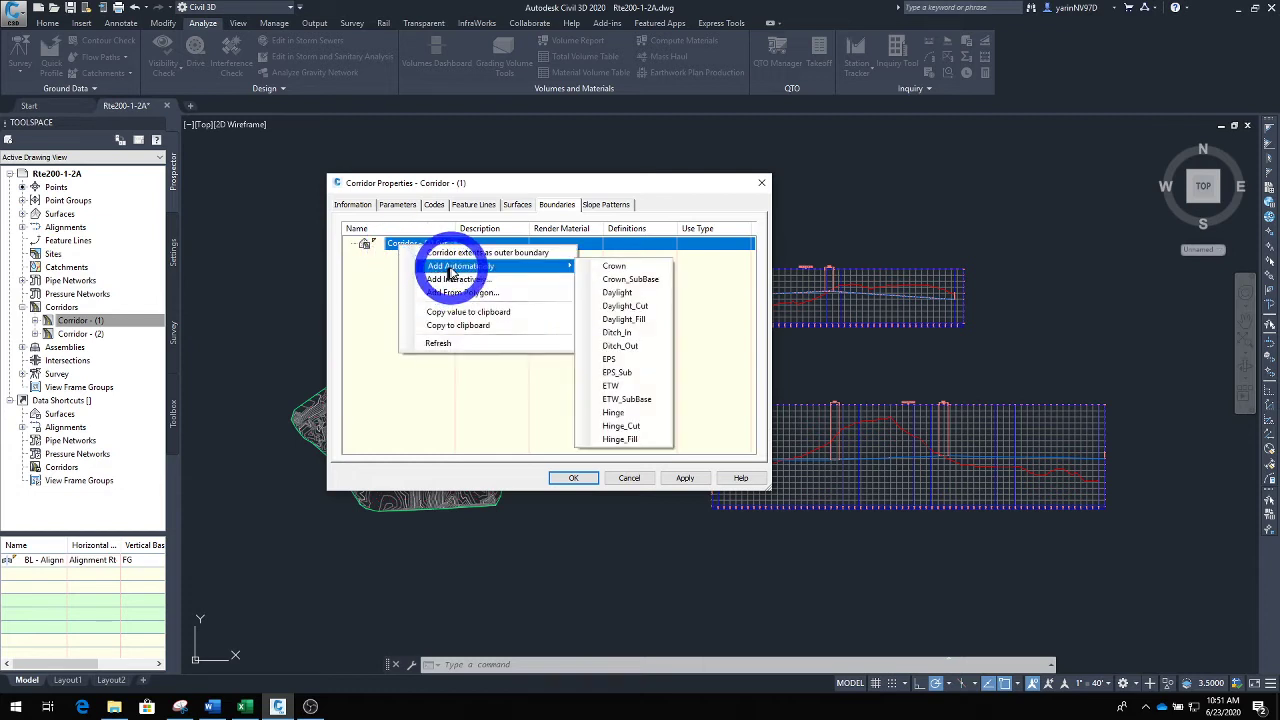
pyautogui.click(618, 293)
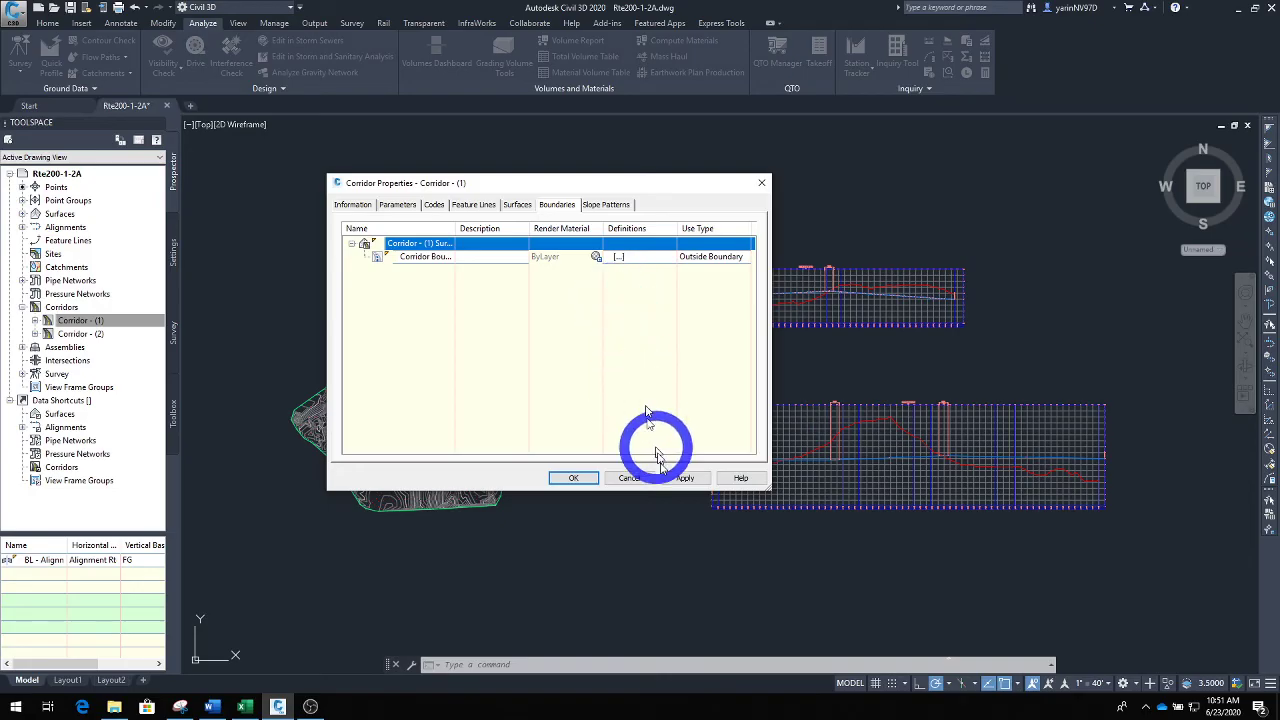
pyautogui.click(673, 479)
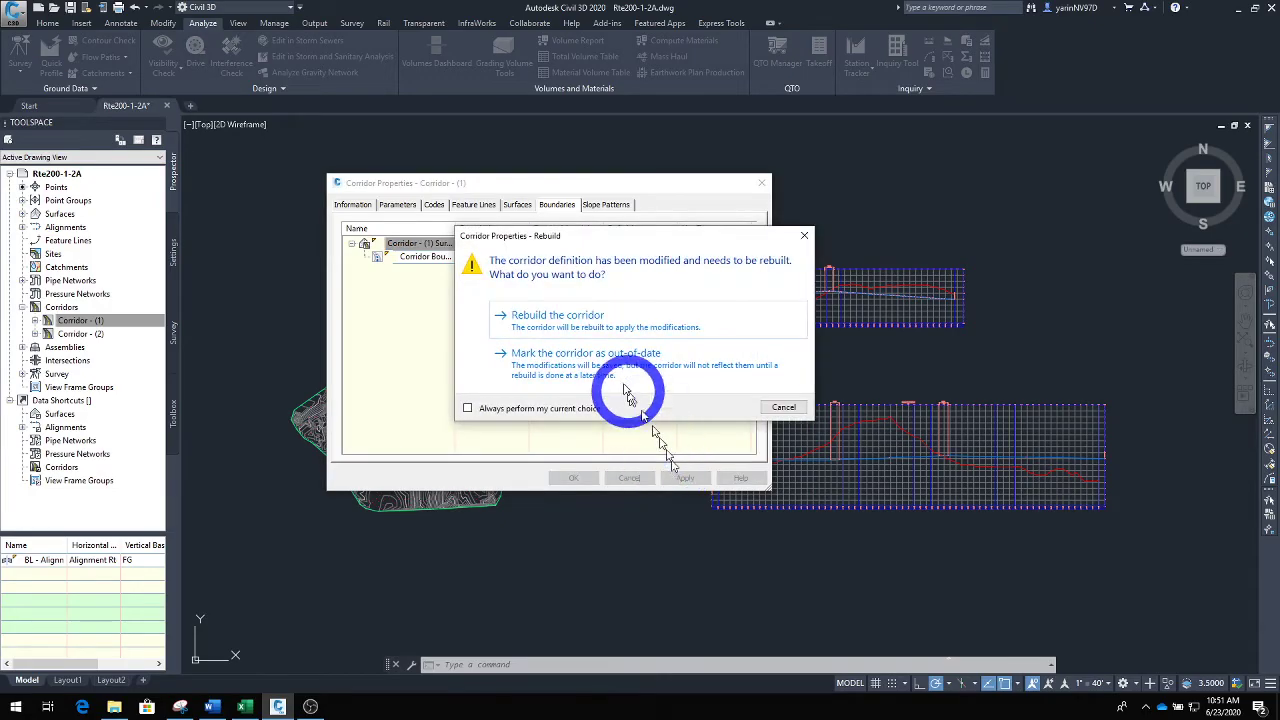
pyautogui.click(578, 318)
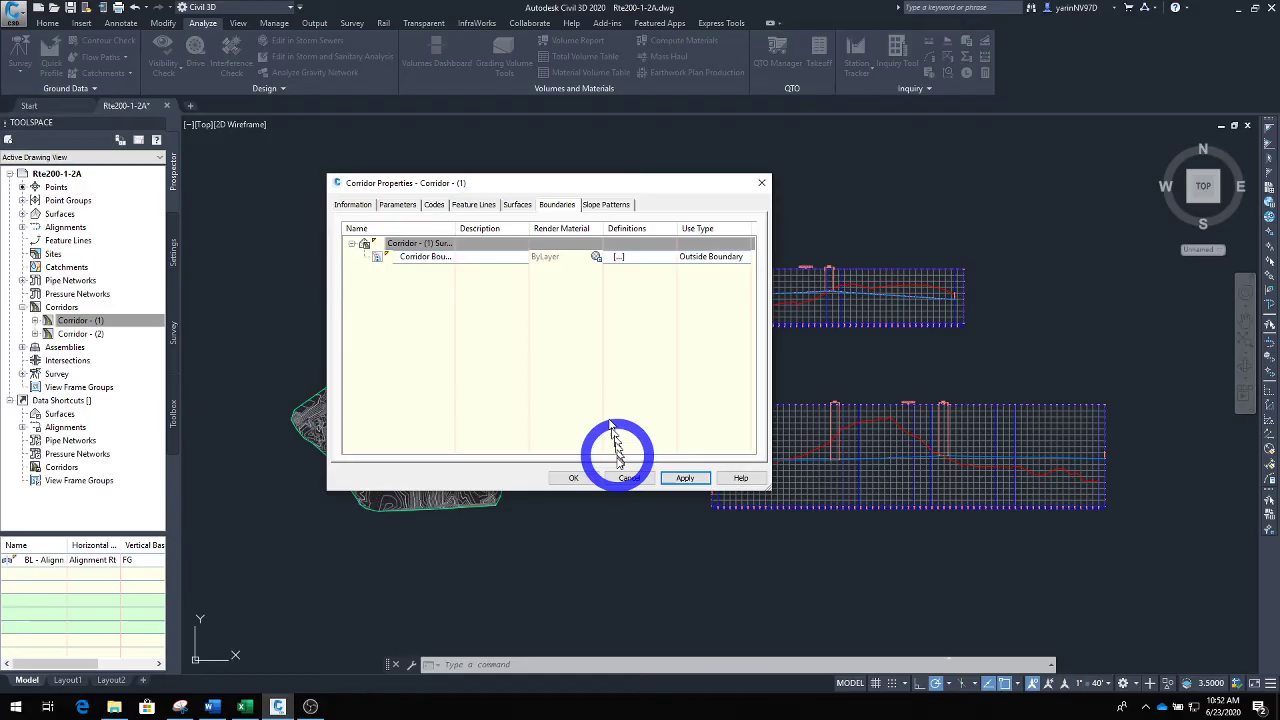
pyautogui.click(575, 478)
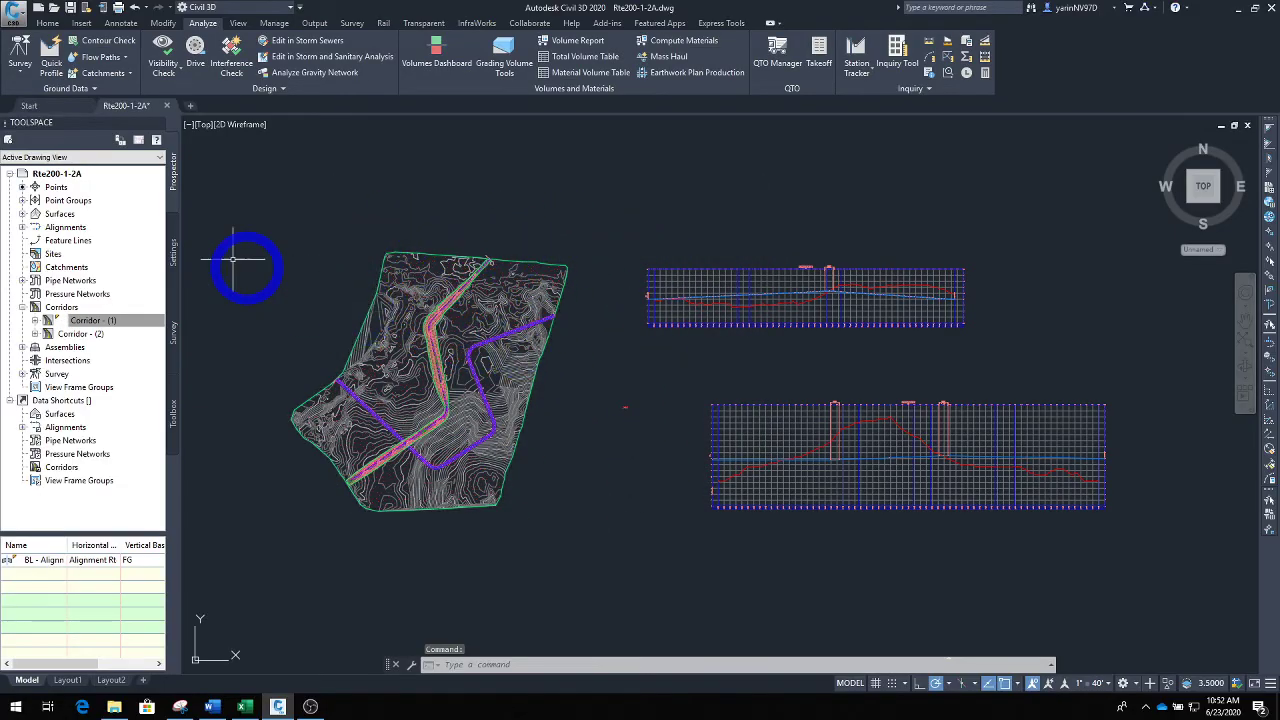
# Step: Open the Volumes Dashboard from the Analyze tab's Volumes and Materials panel
pyautogui.click(48, 24)
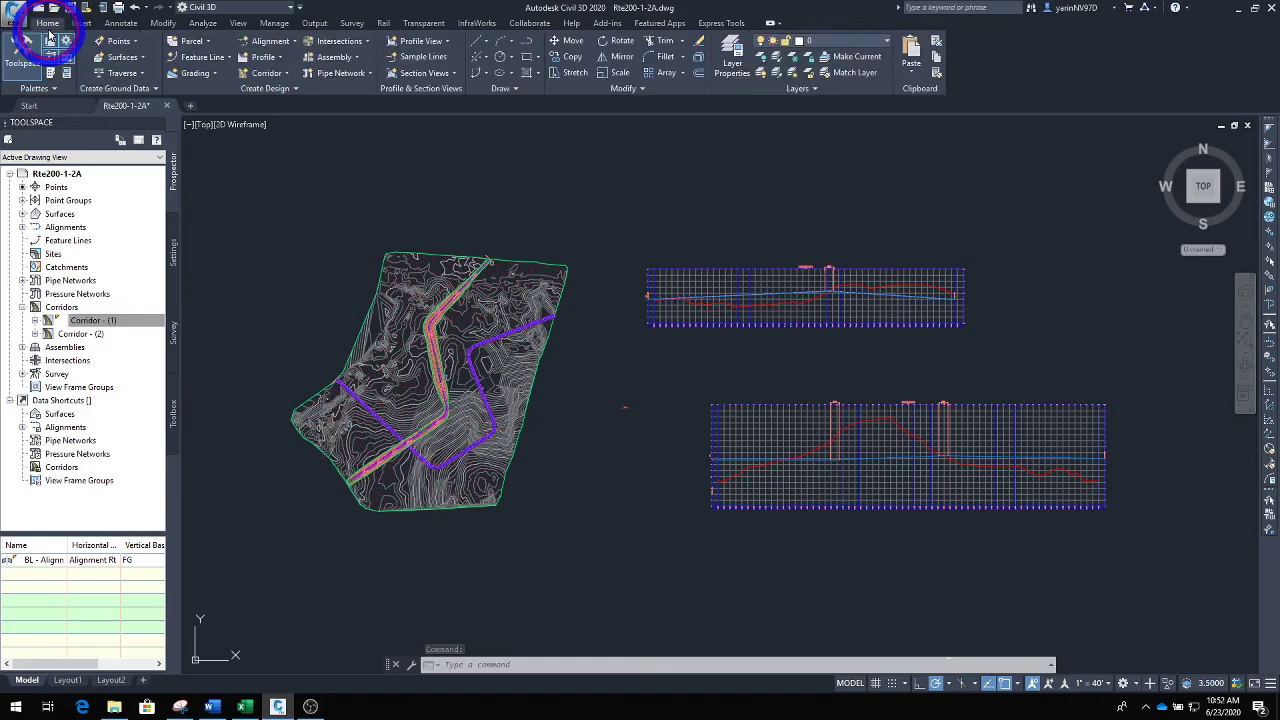
pyautogui.click(202, 23)
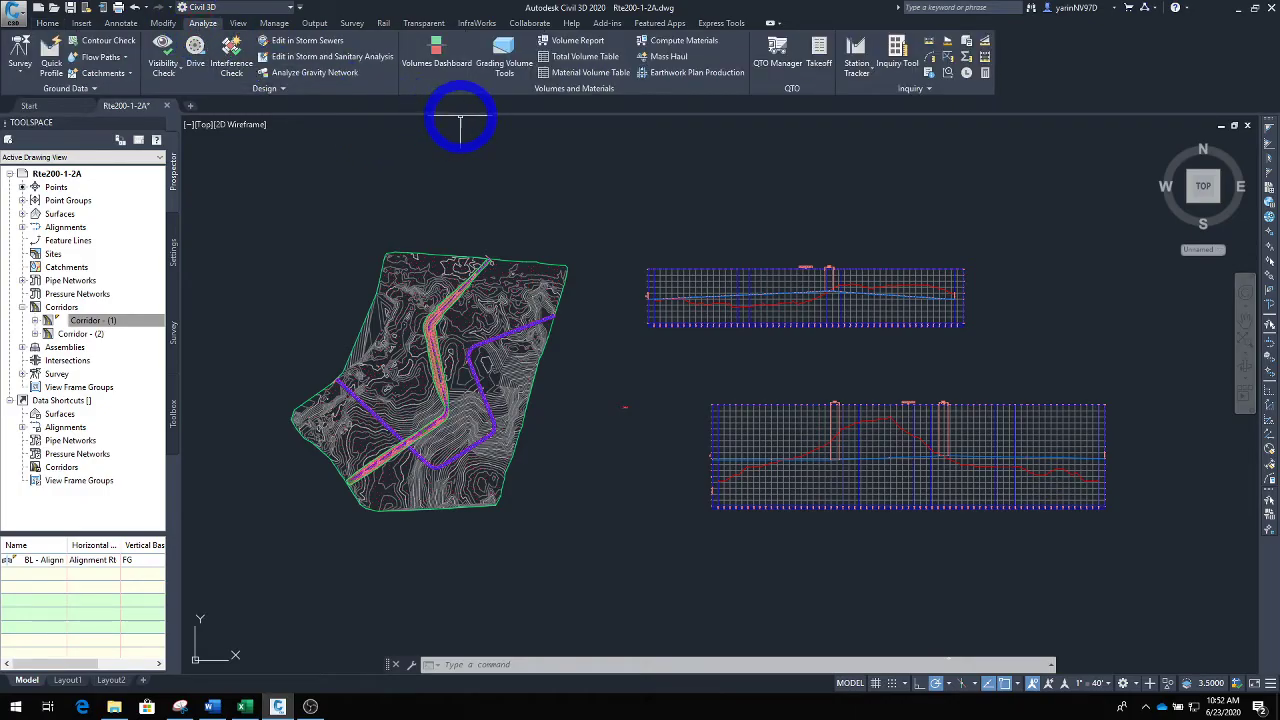
pyautogui.click(437, 55)
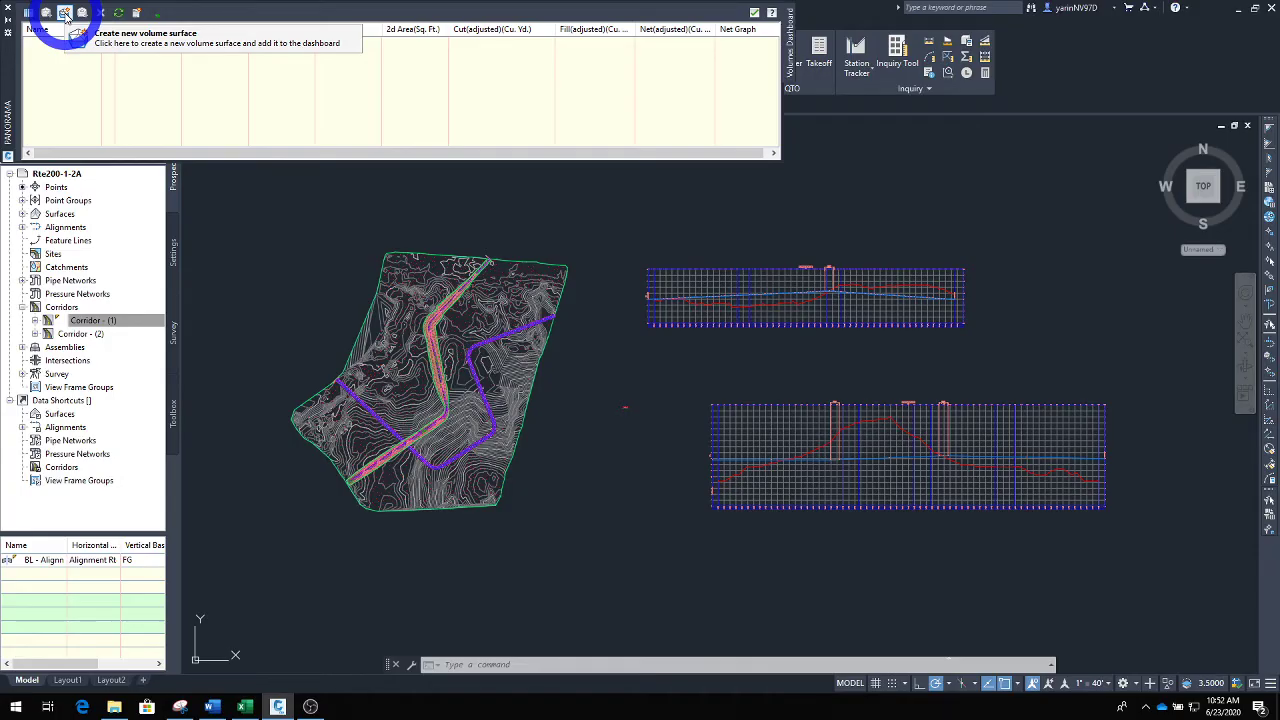
# Step: Create a TIN volume surface 'Cut and fill Cal' with the Contours 2' and 10' (Background) style
pyautogui.click(64, 13)
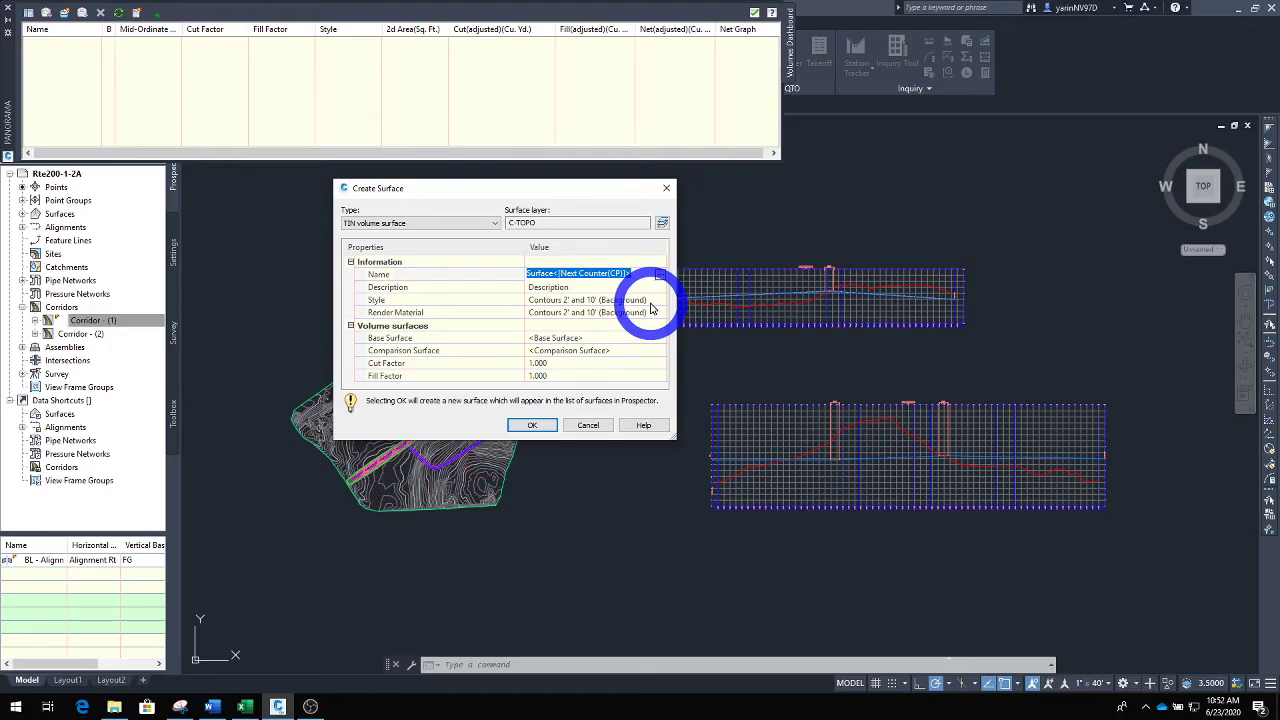
pyautogui.write('Cut an')
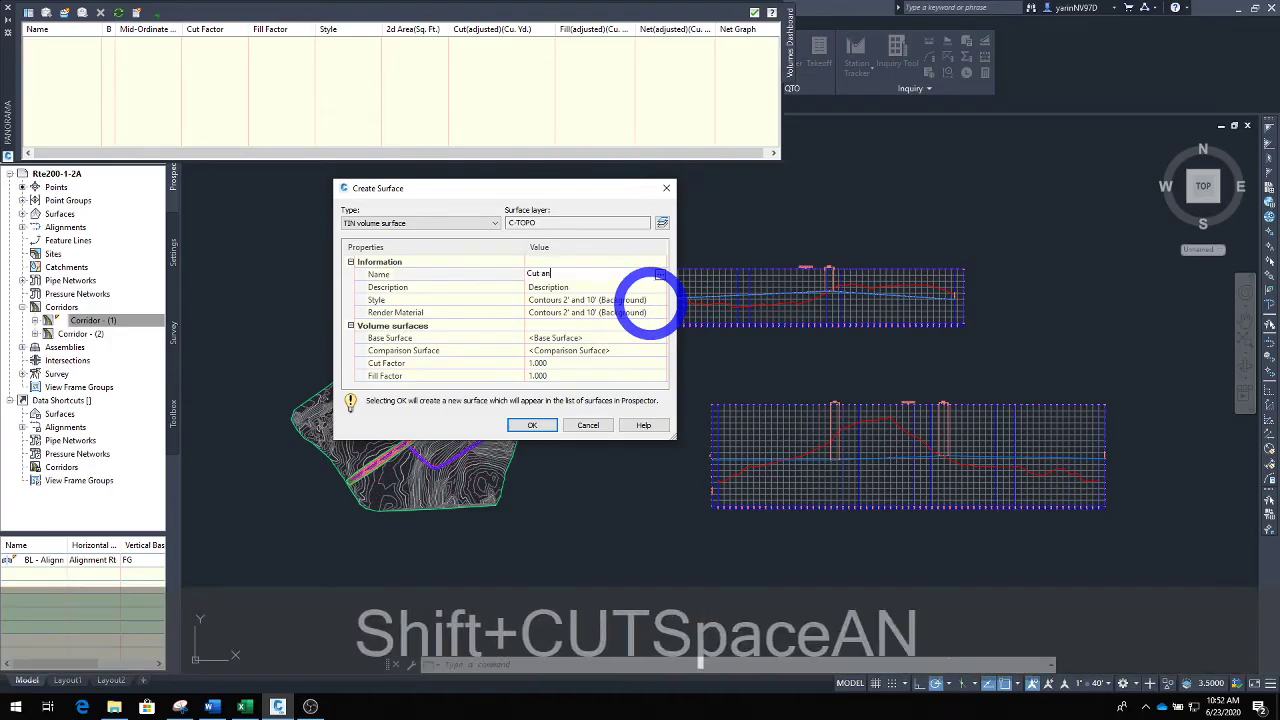
pyautogui.write('d fill ')
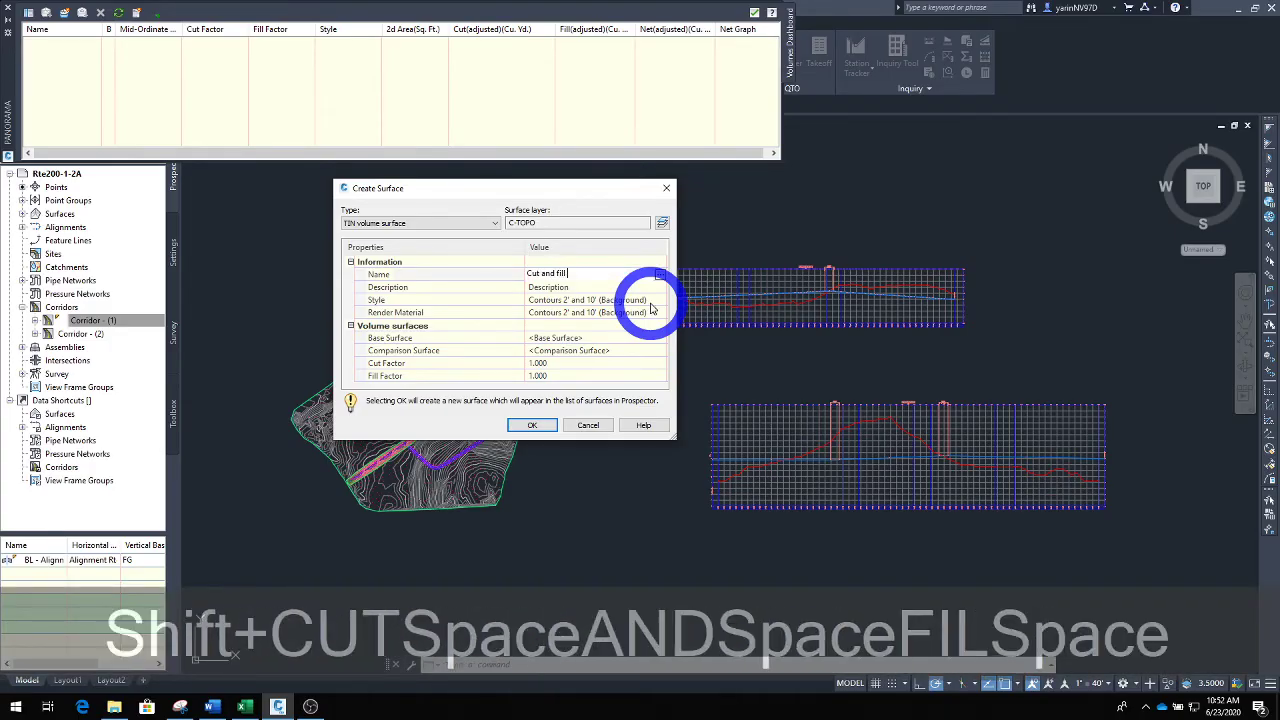
pyautogui.write('Cal')
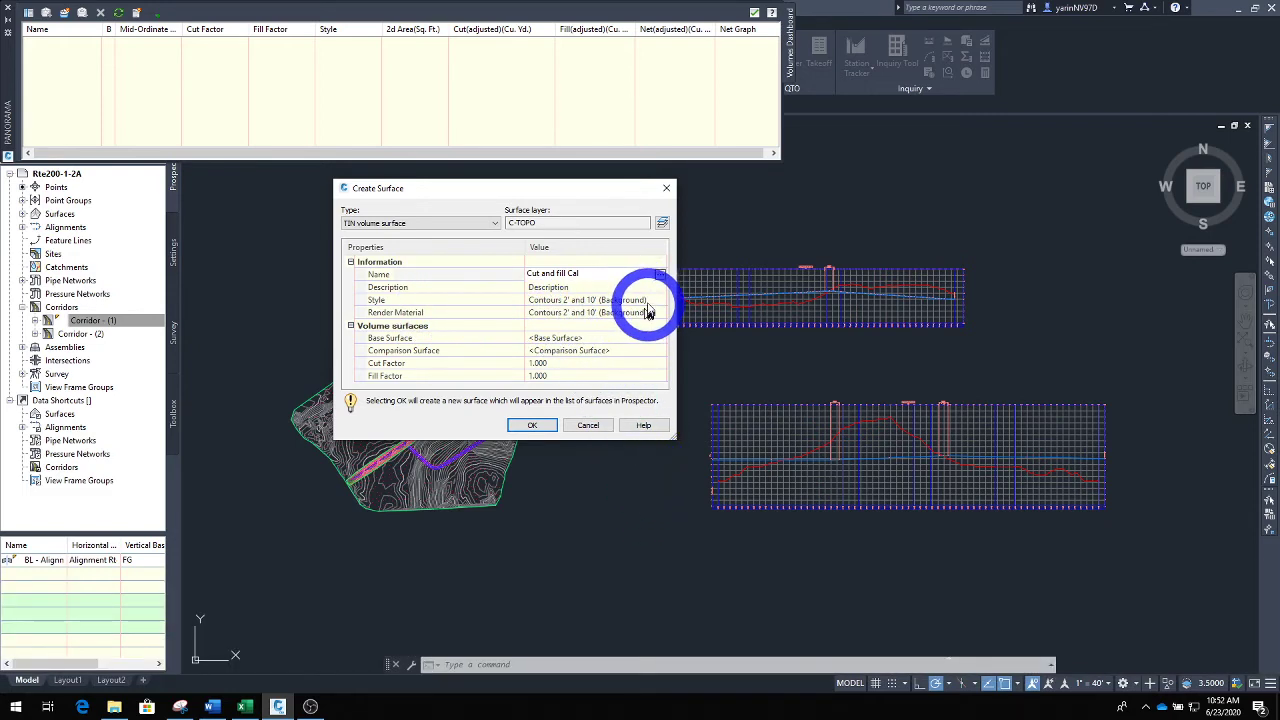
pyautogui.press('Return')
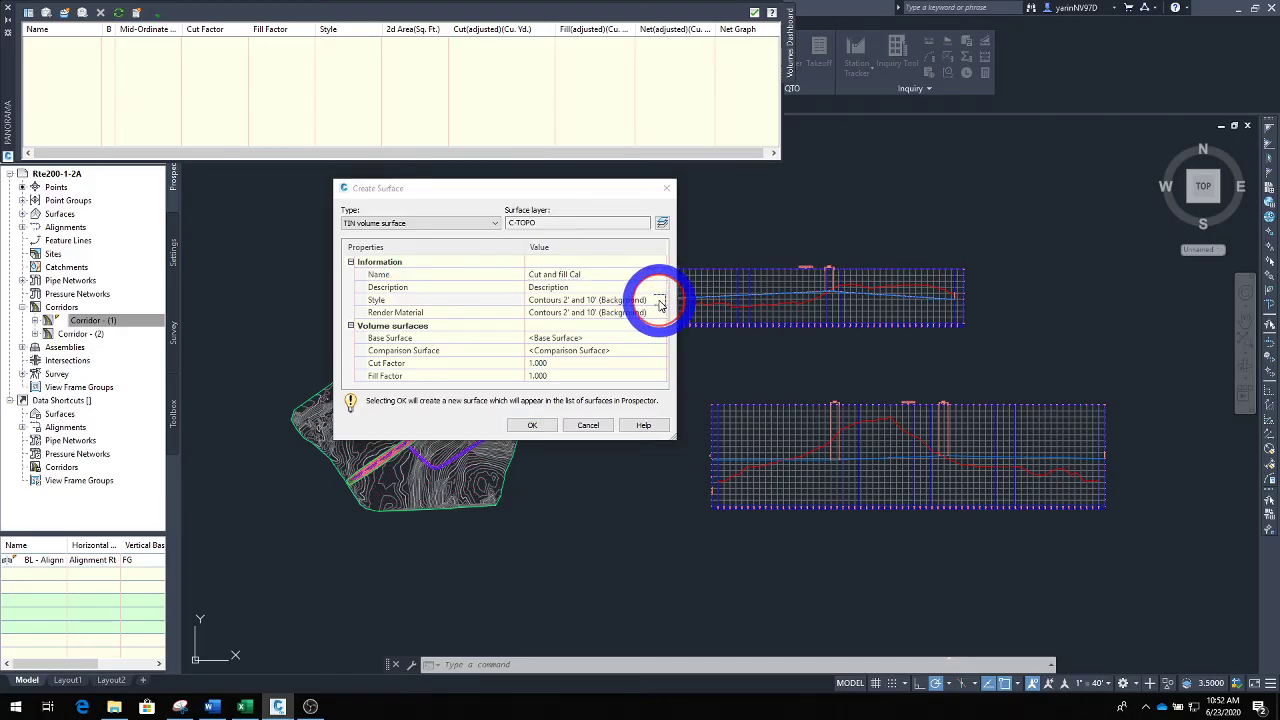
pyautogui.click(659, 302)
pyautogui.click(408, 191)
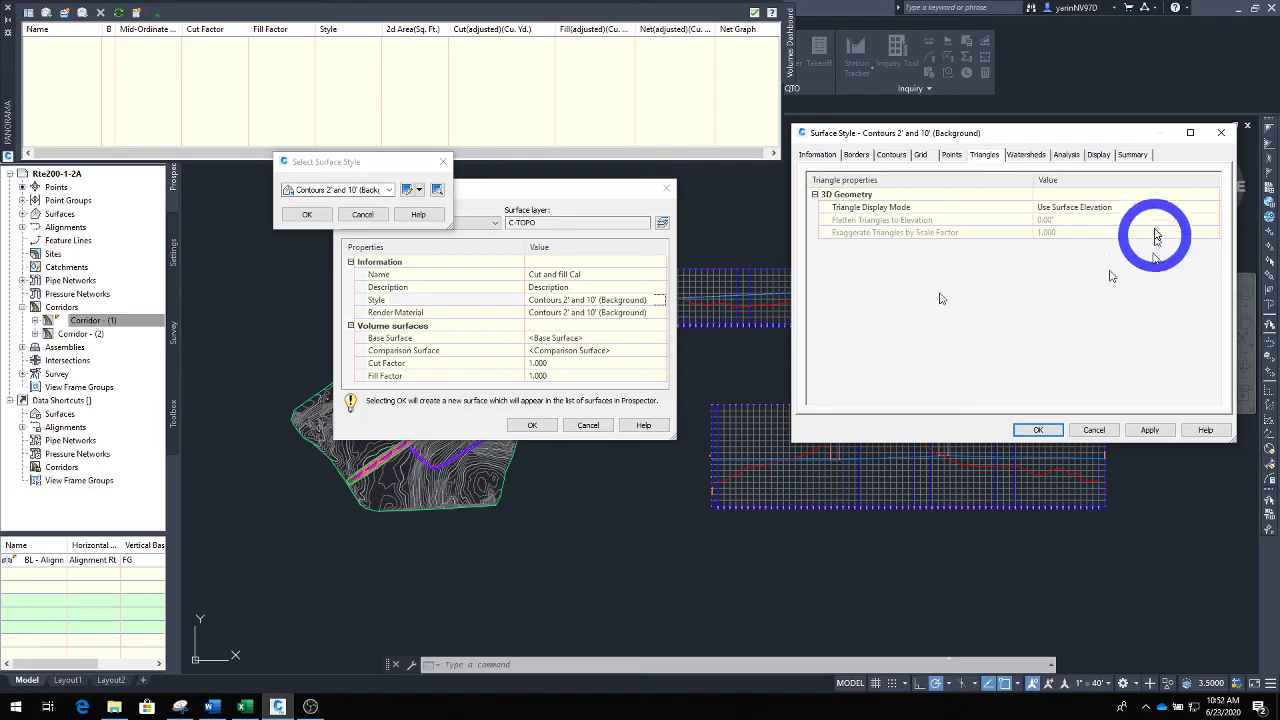
pyautogui.click(1043, 430)
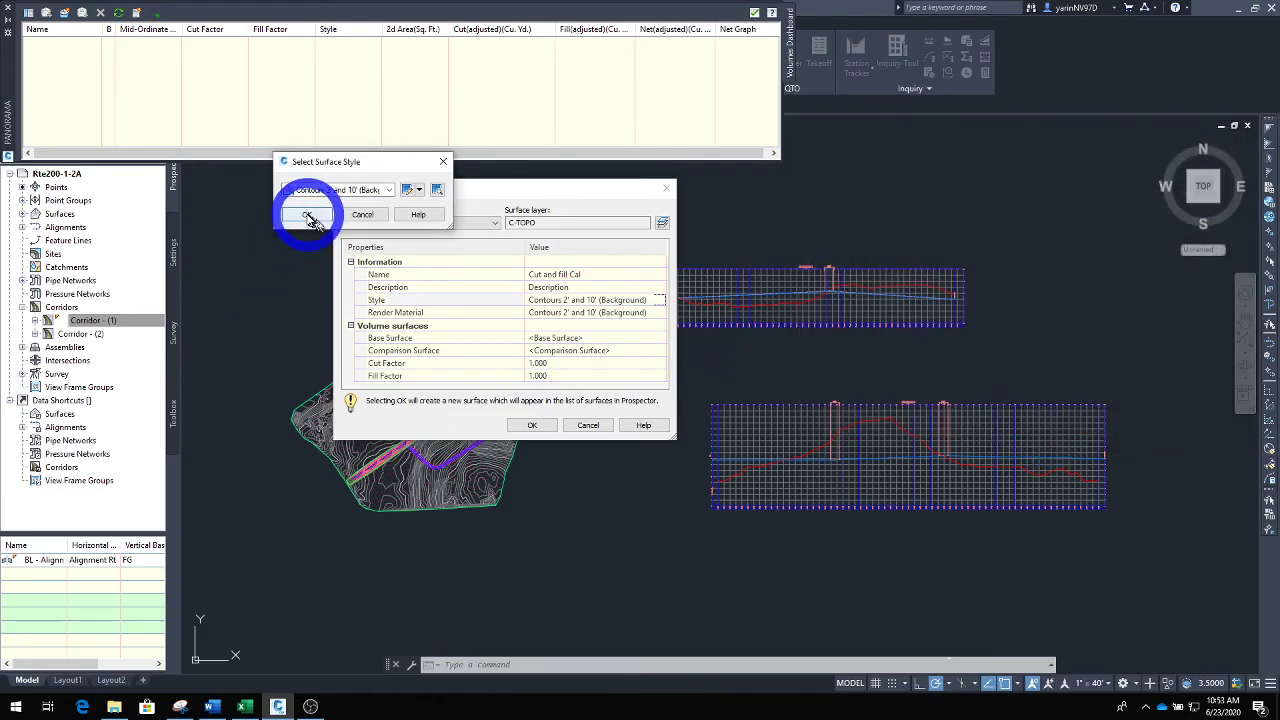
pyautogui.click(307, 214)
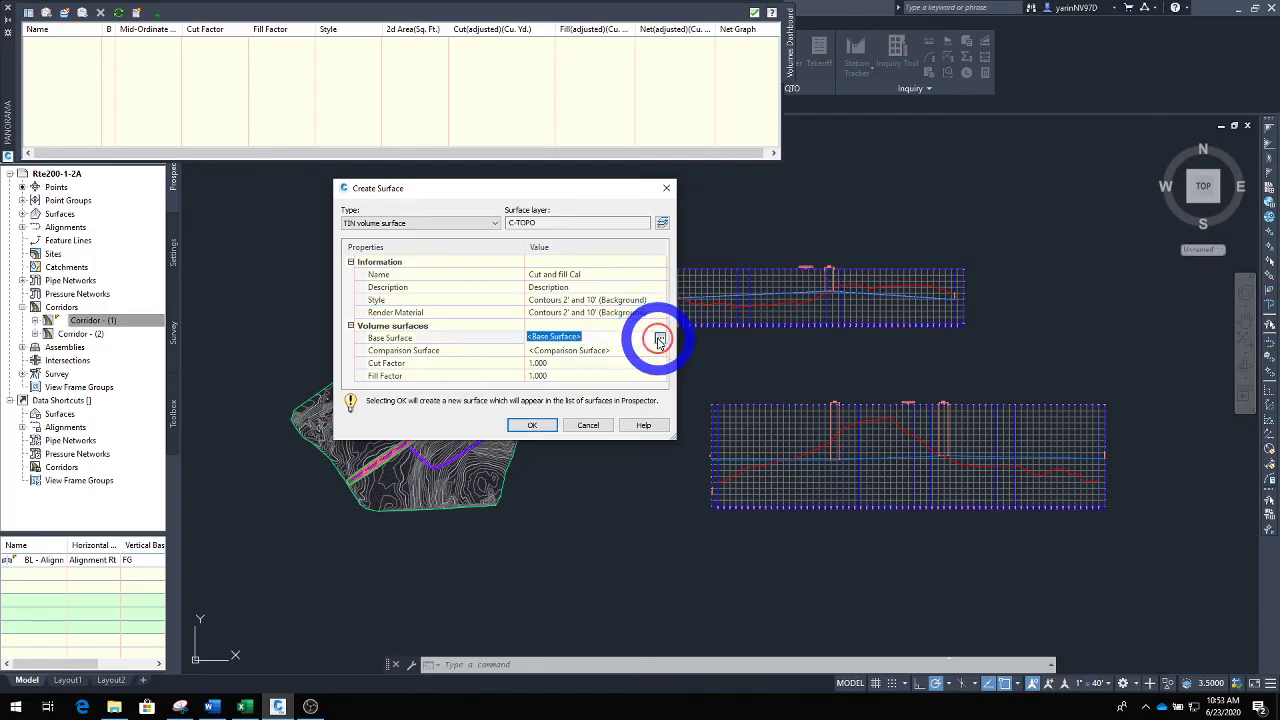
# Step: Compare Rte 200 with Corridor - (1) Surface - (1), giving 33219.01 cu. yd. net fill
pyautogui.click(659, 340)
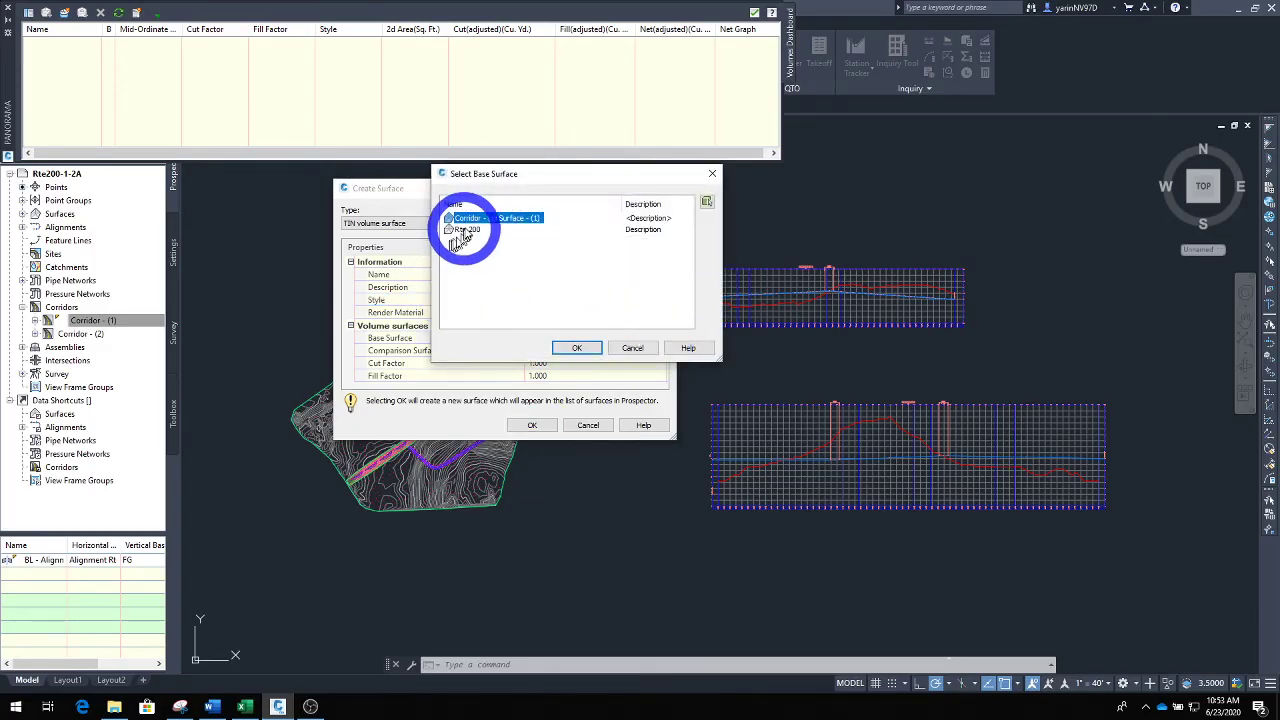
pyautogui.click(580, 348)
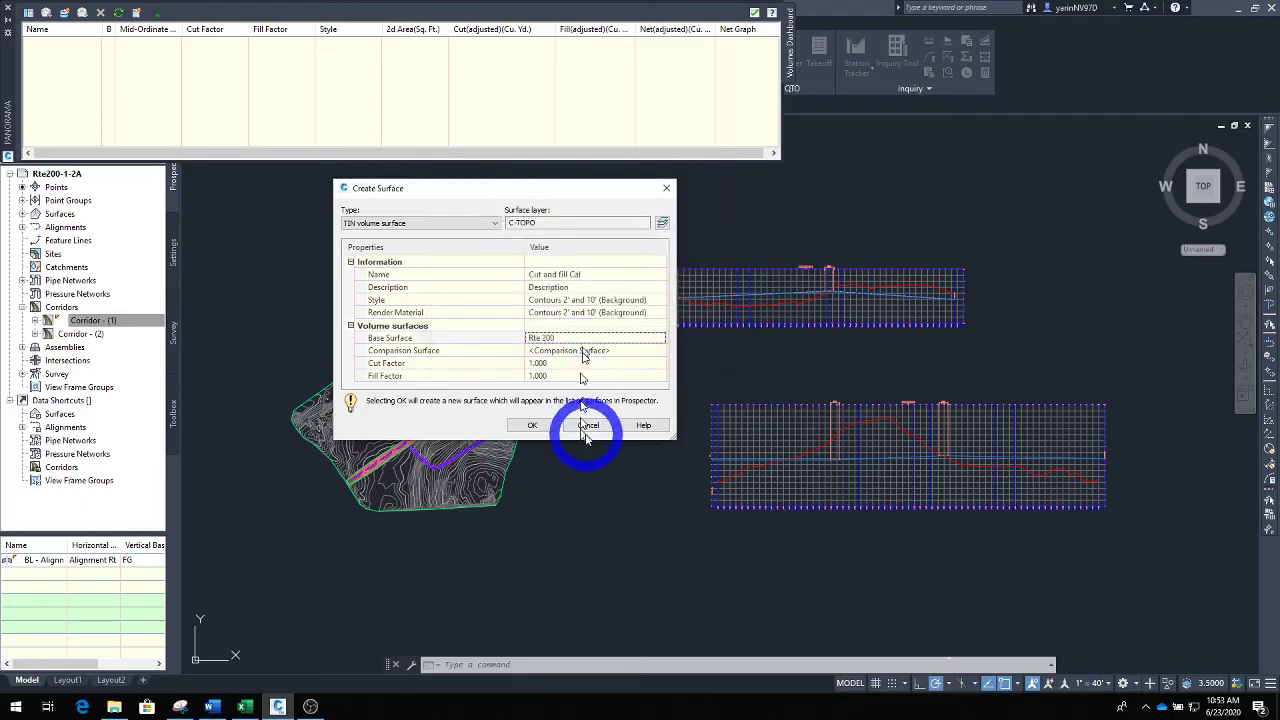
pyautogui.click(651, 350)
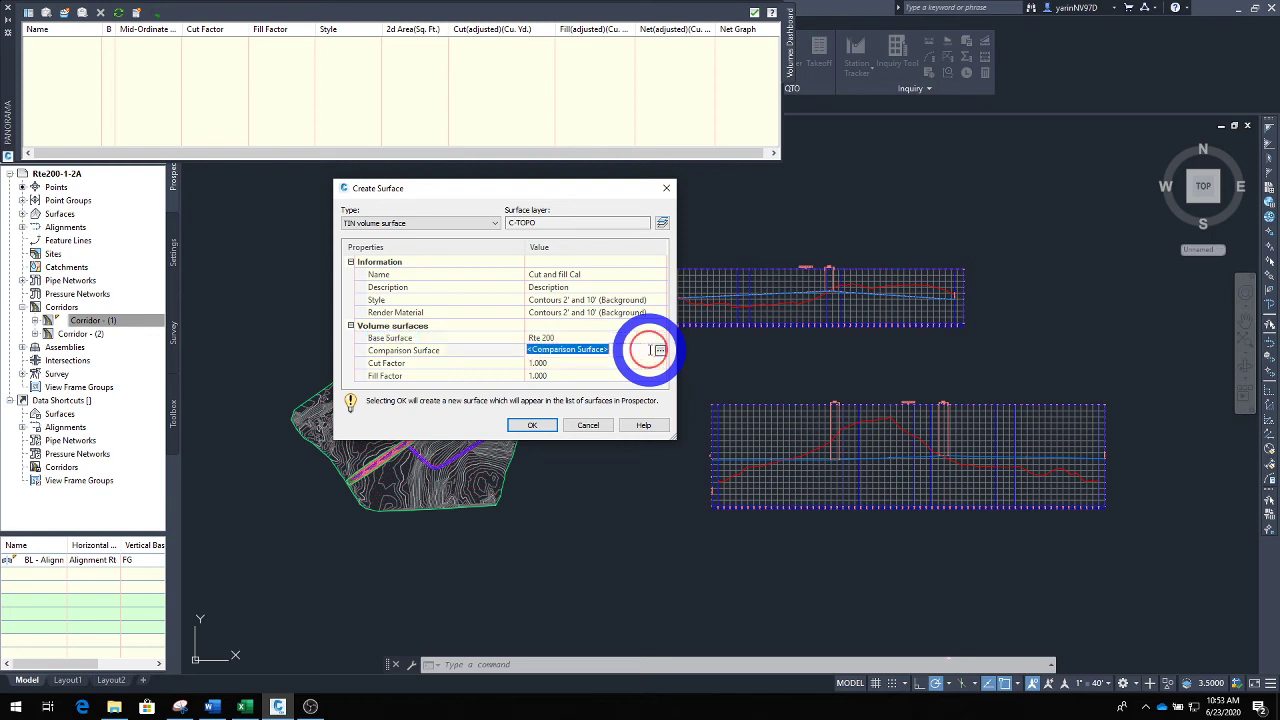
pyautogui.click(659, 352)
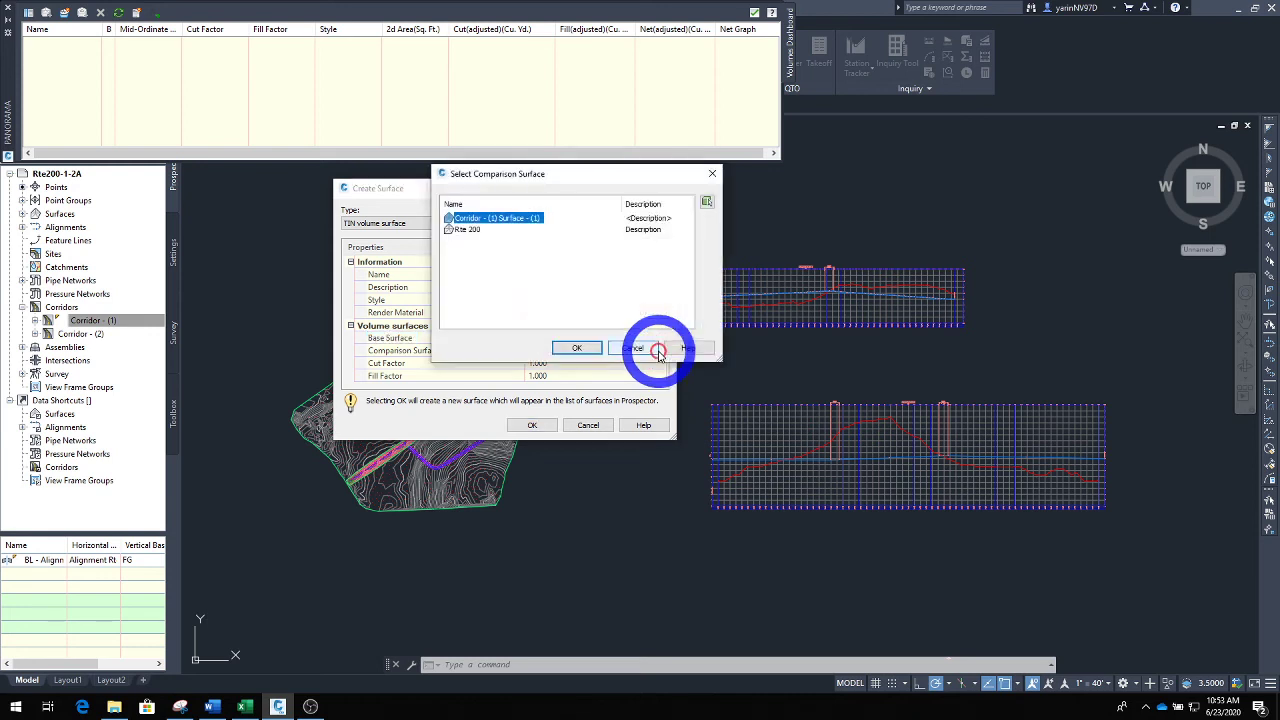
pyautogui.click(583, 350)
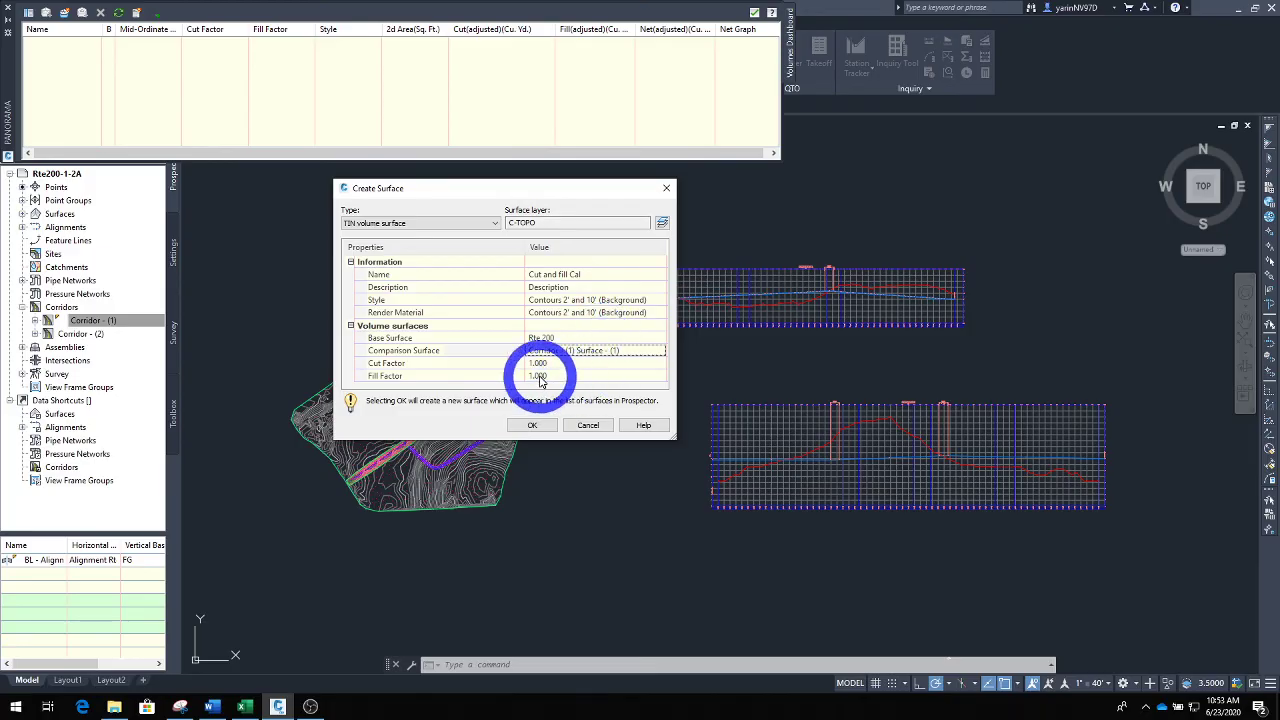
pyautogui.click(536, 426)
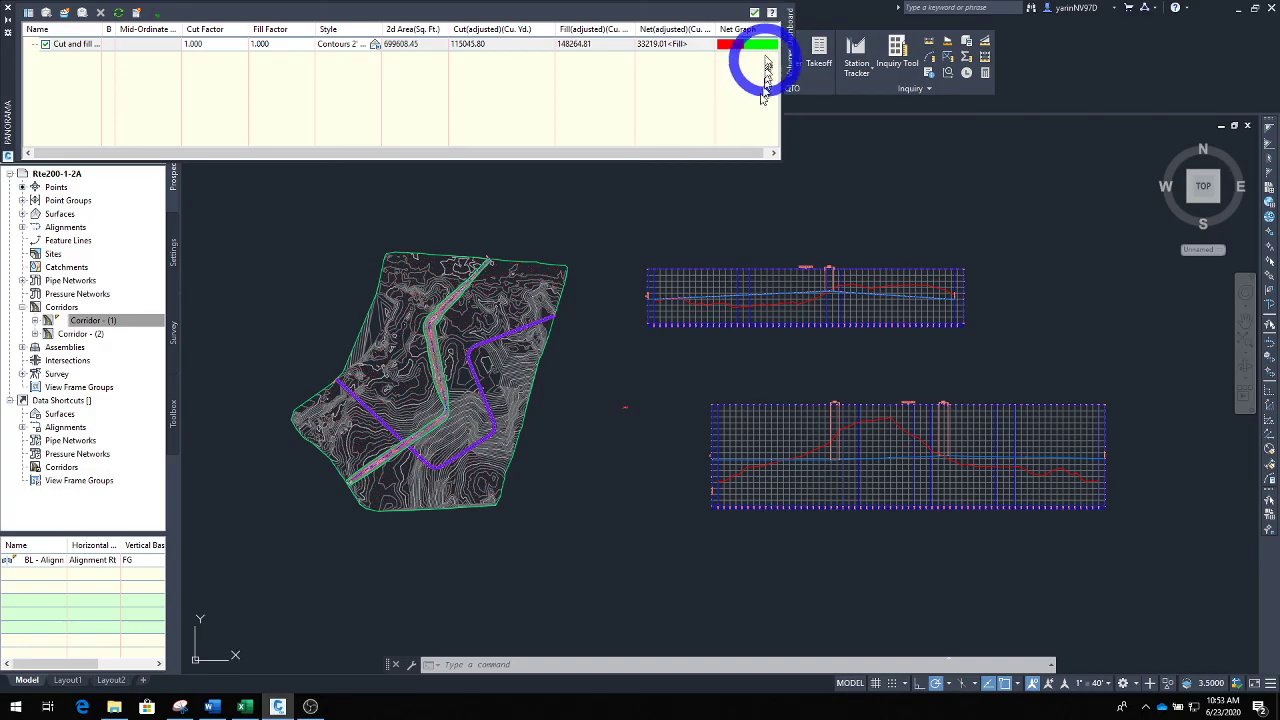
pyautogui.click(754, 13)
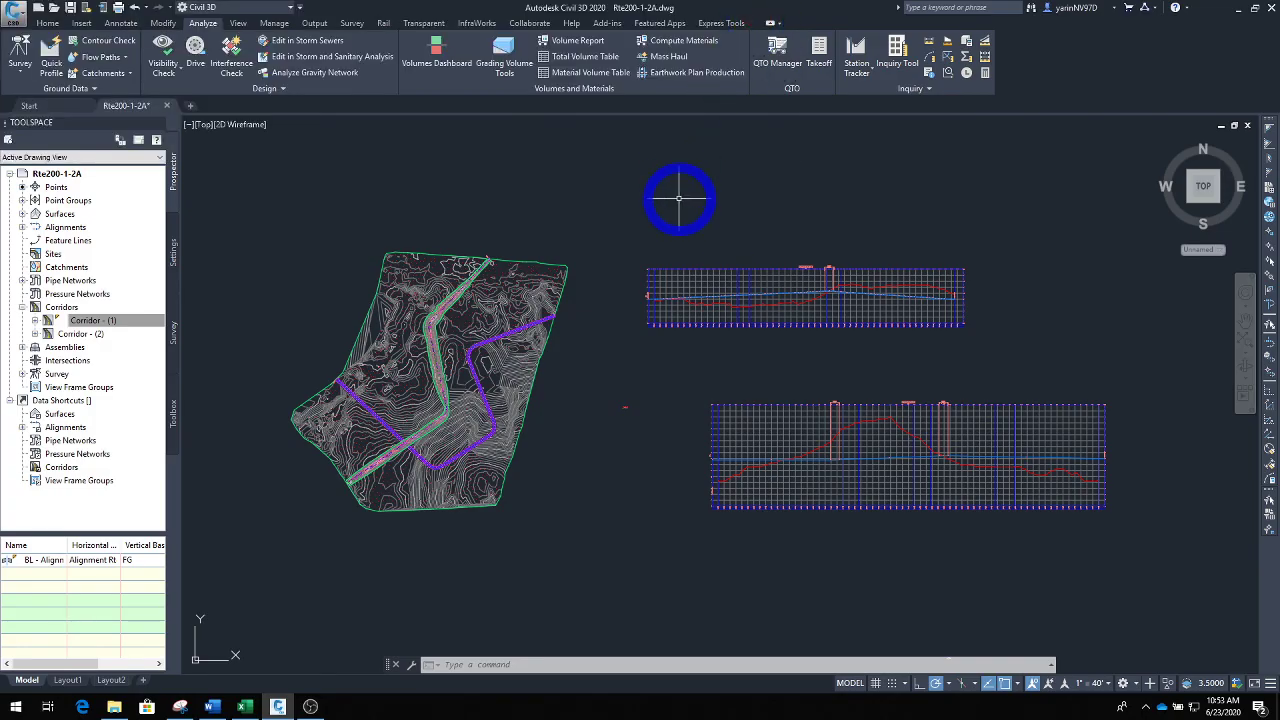